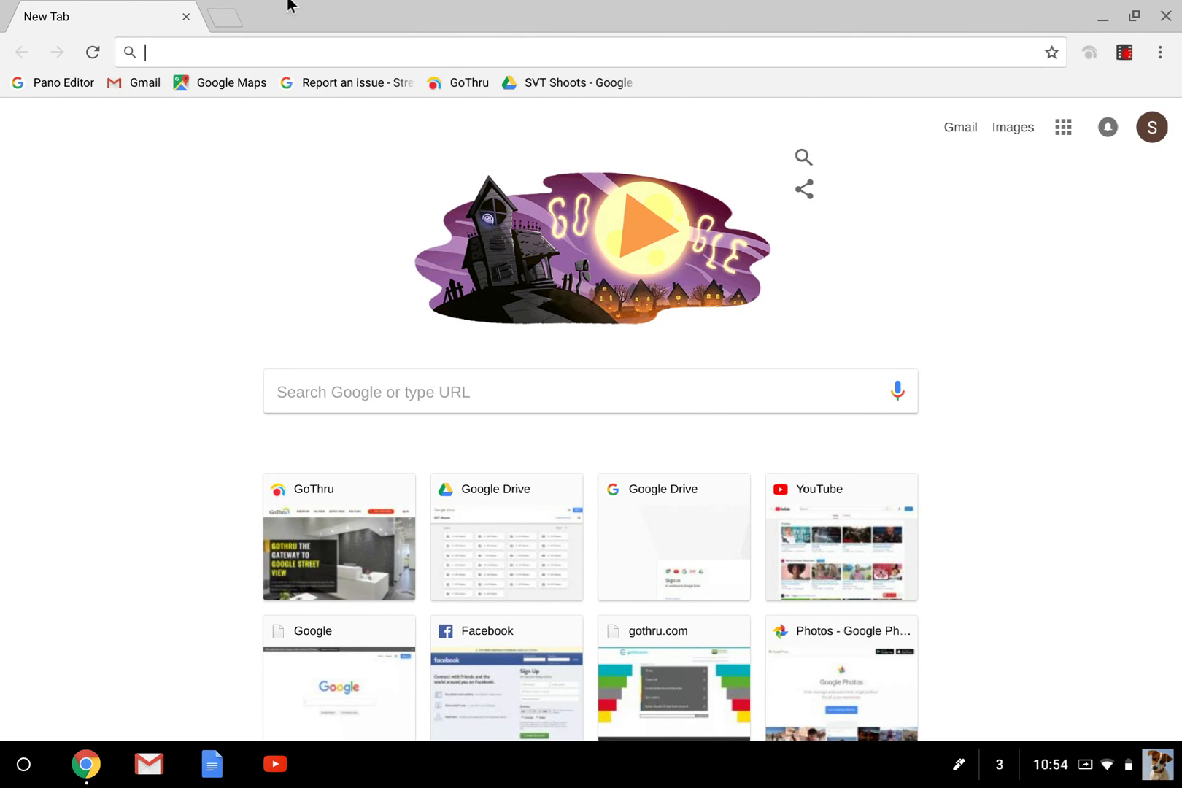
Step: Search Google for 'see inside virtual tours' and open the AbleSource business's photos
text(see inside virtual tours)
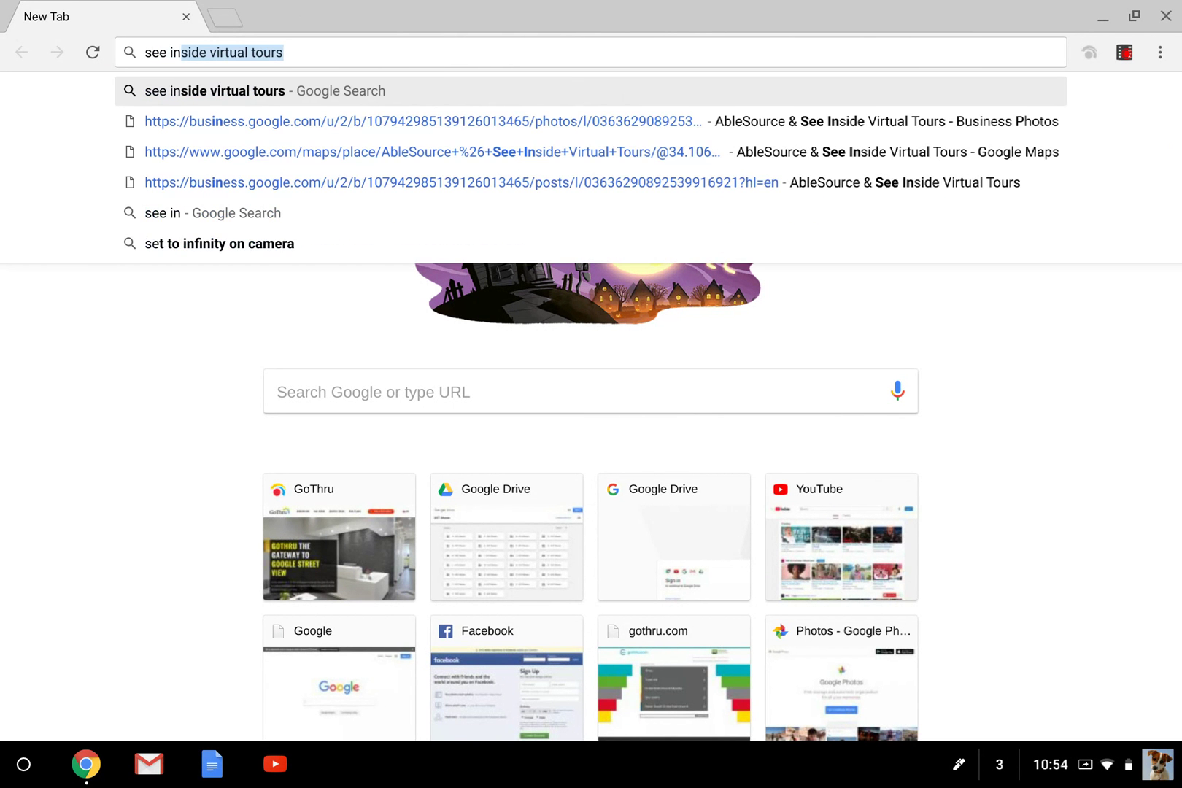
key(Return)
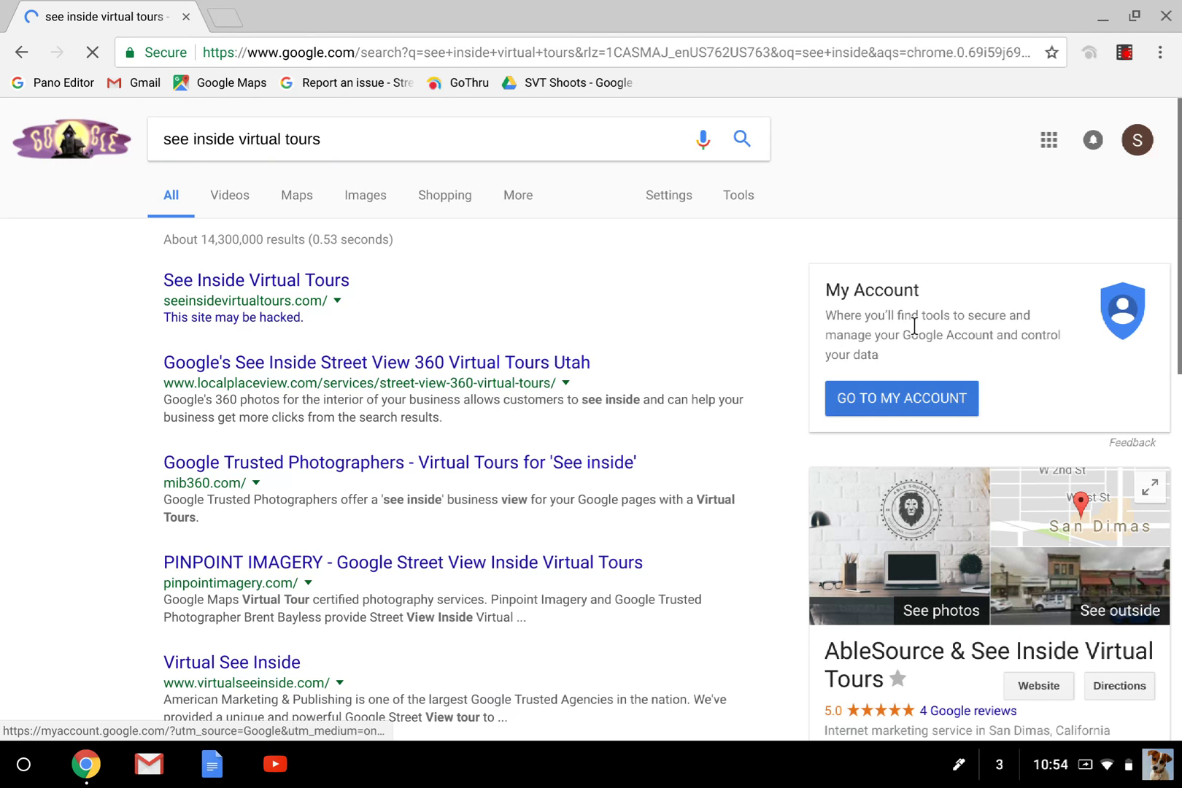
scroll(976, 646, down, 3)
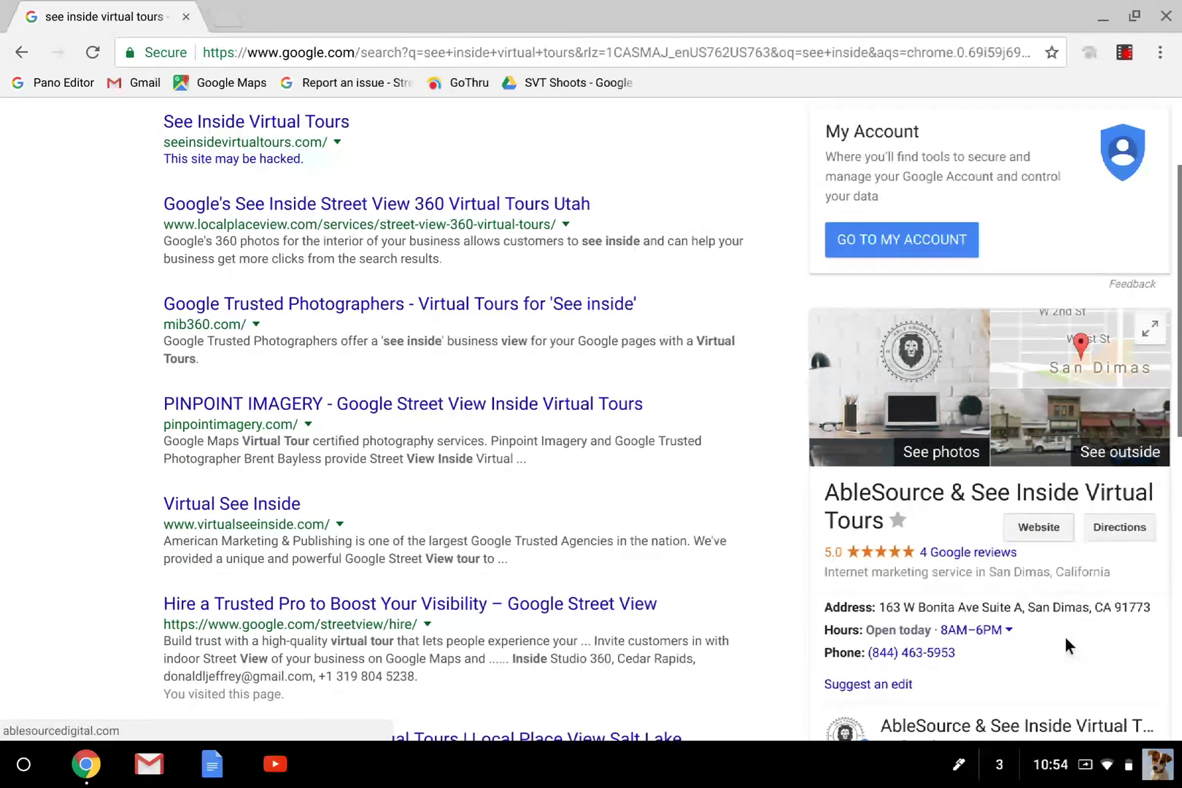
click(916, 416)
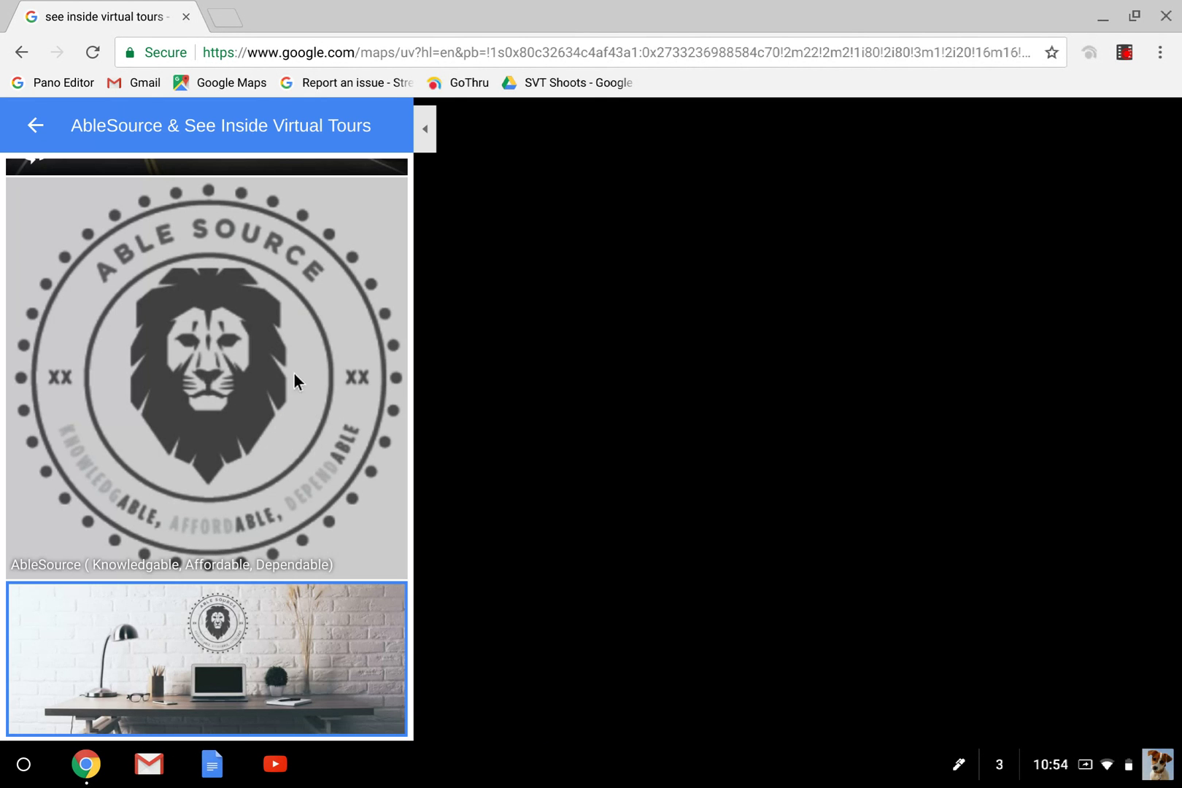
Step: Start reporting the desk photo, cancel without reporting, and return to the search results
scroll(233, 473, up, 5)
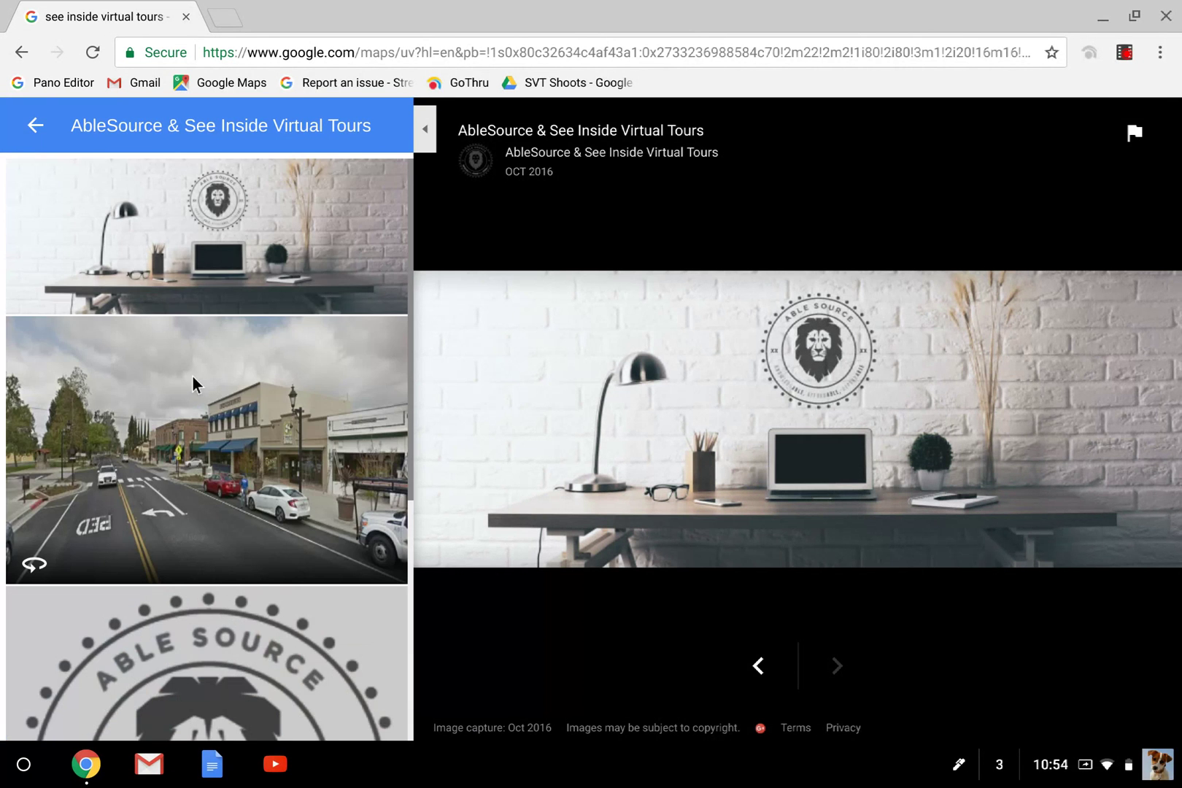
scroll(192, 376, down, 5)
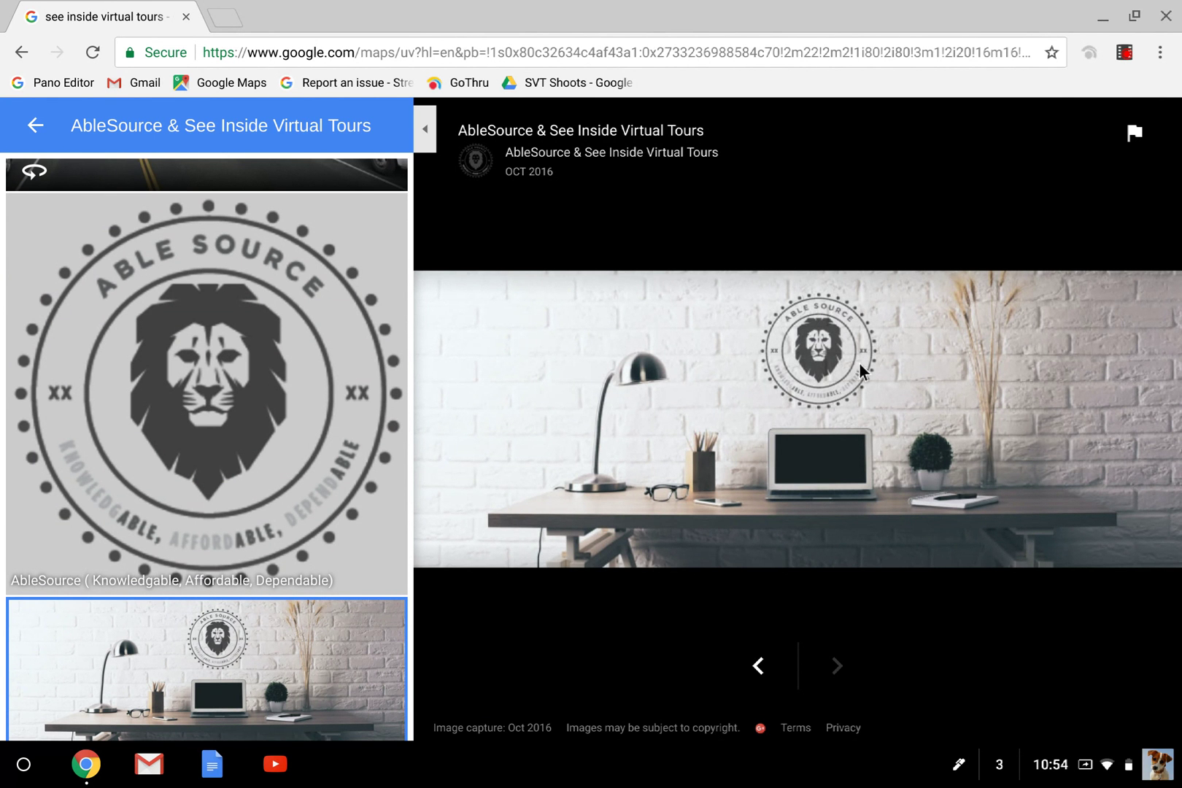
click(1129, 131)
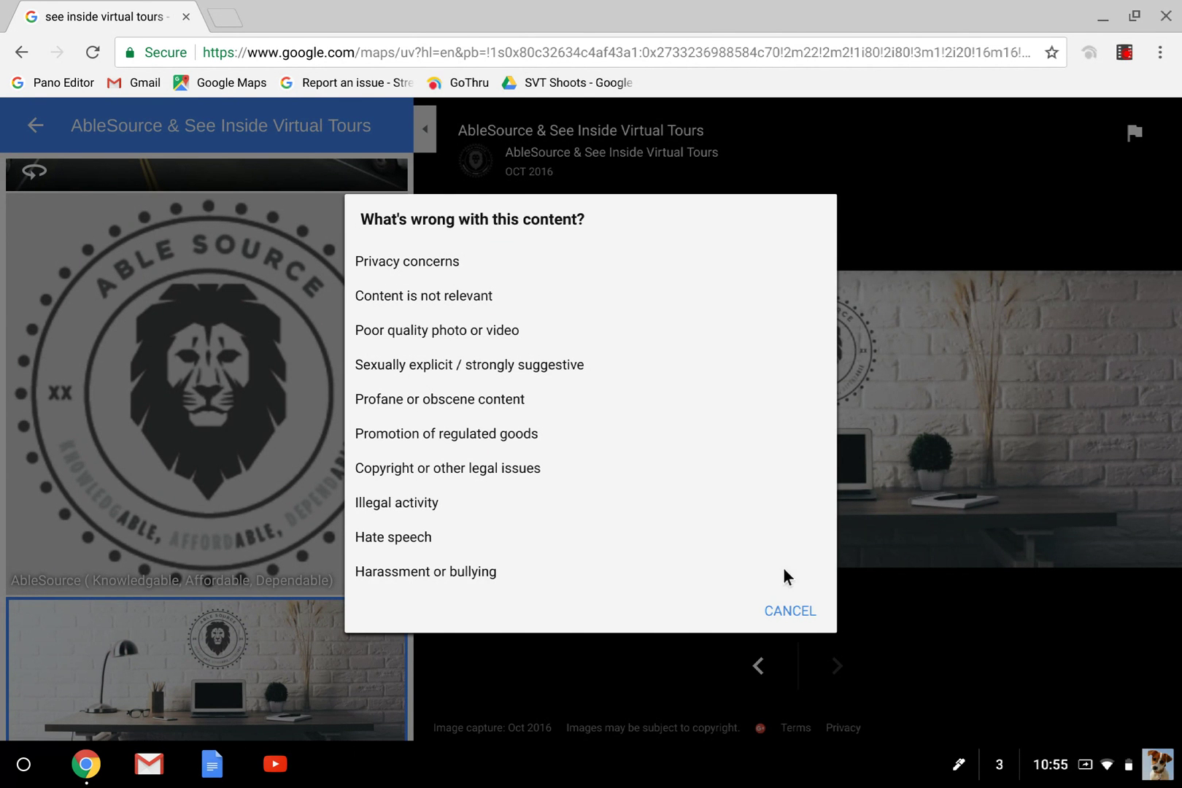
click(782, 608)
click(34, 125)
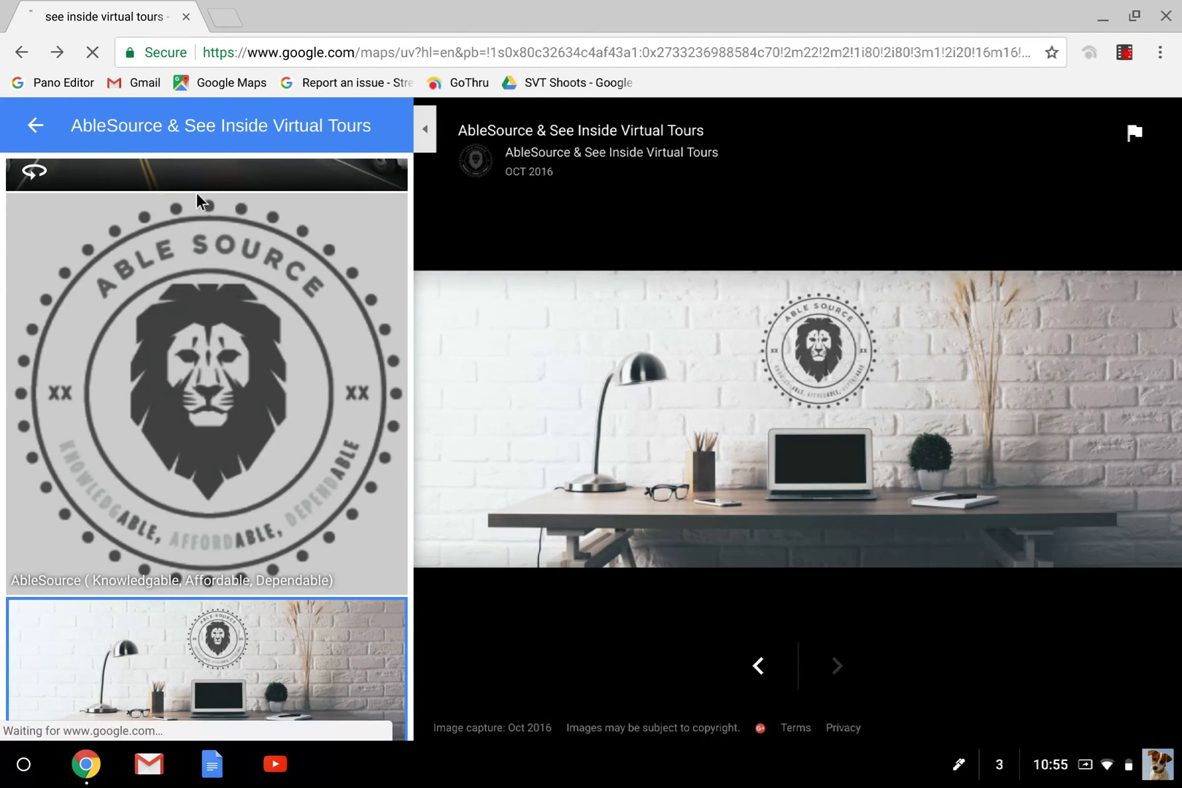
Step: Open the AbleSource & See Inside Virtual Tours listing in Google Maps
scroll(363, 263, up, 3)
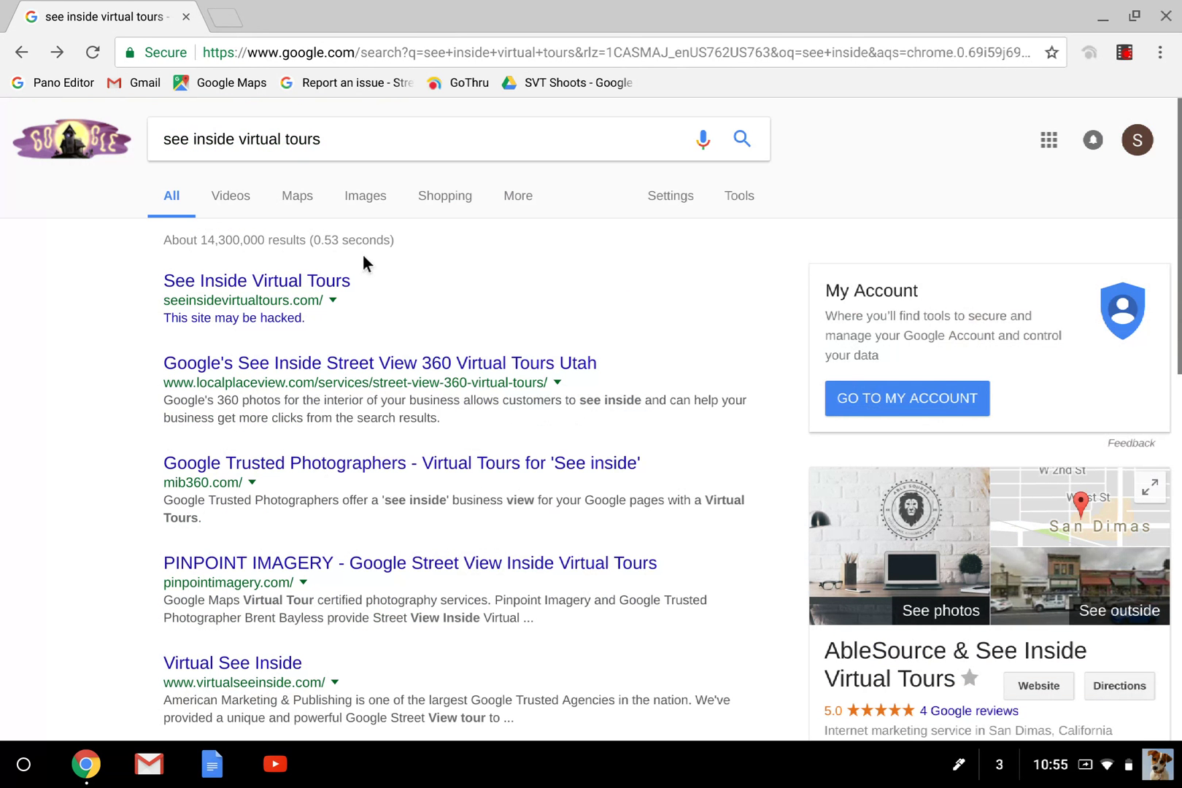
click(565, 464)
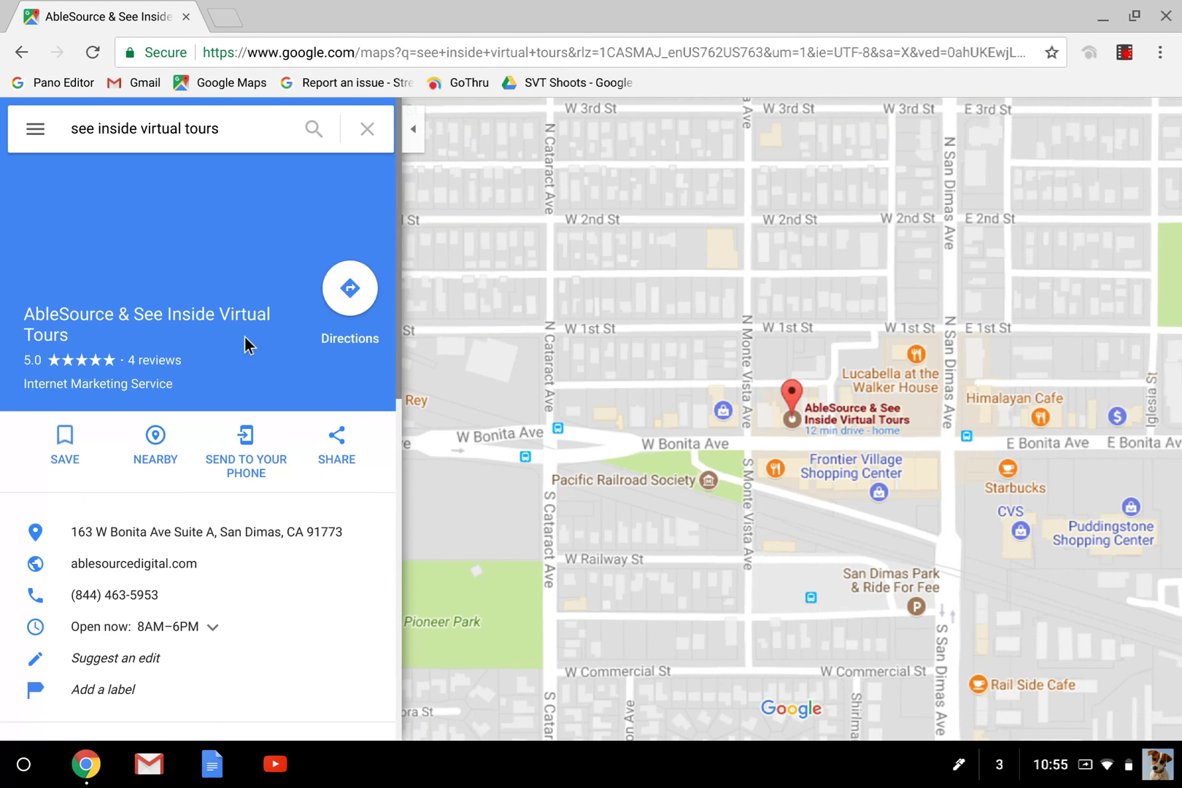
scroll(246, 338, down, 2)
scroll(246, 338, down, 2)
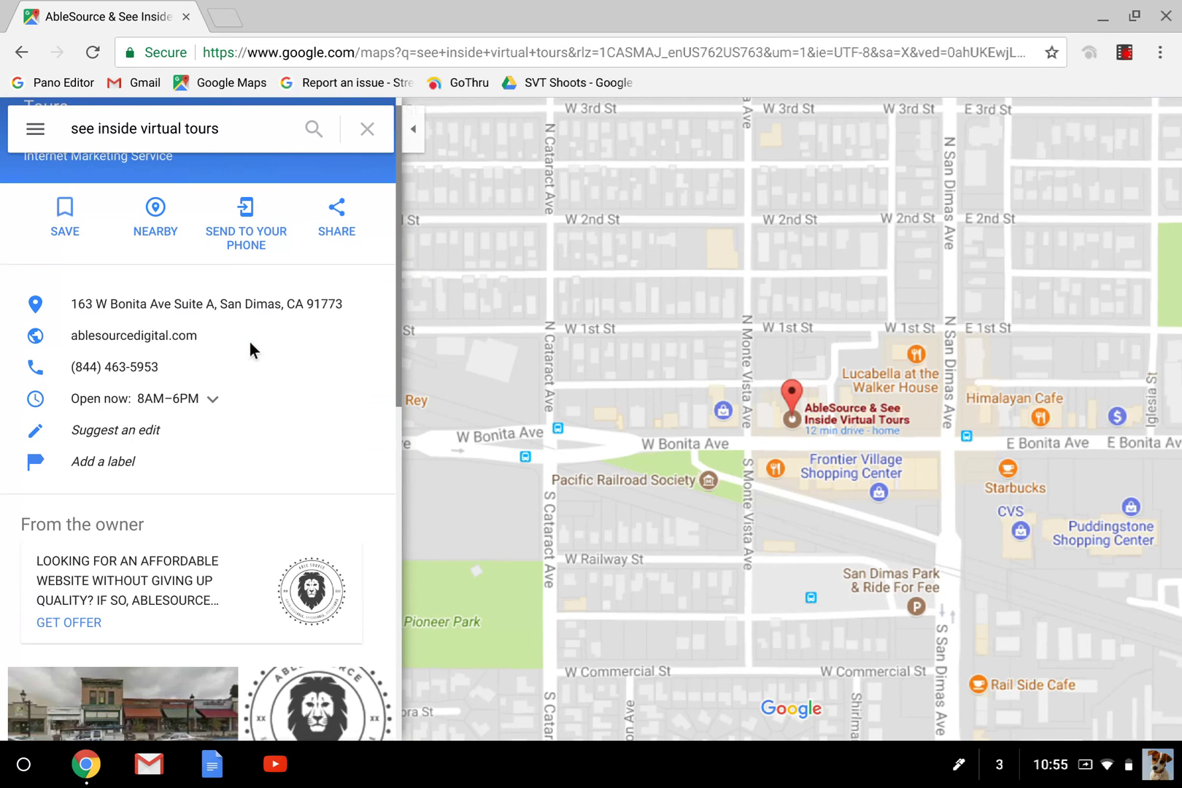
scroll(246, 348, down, 1)
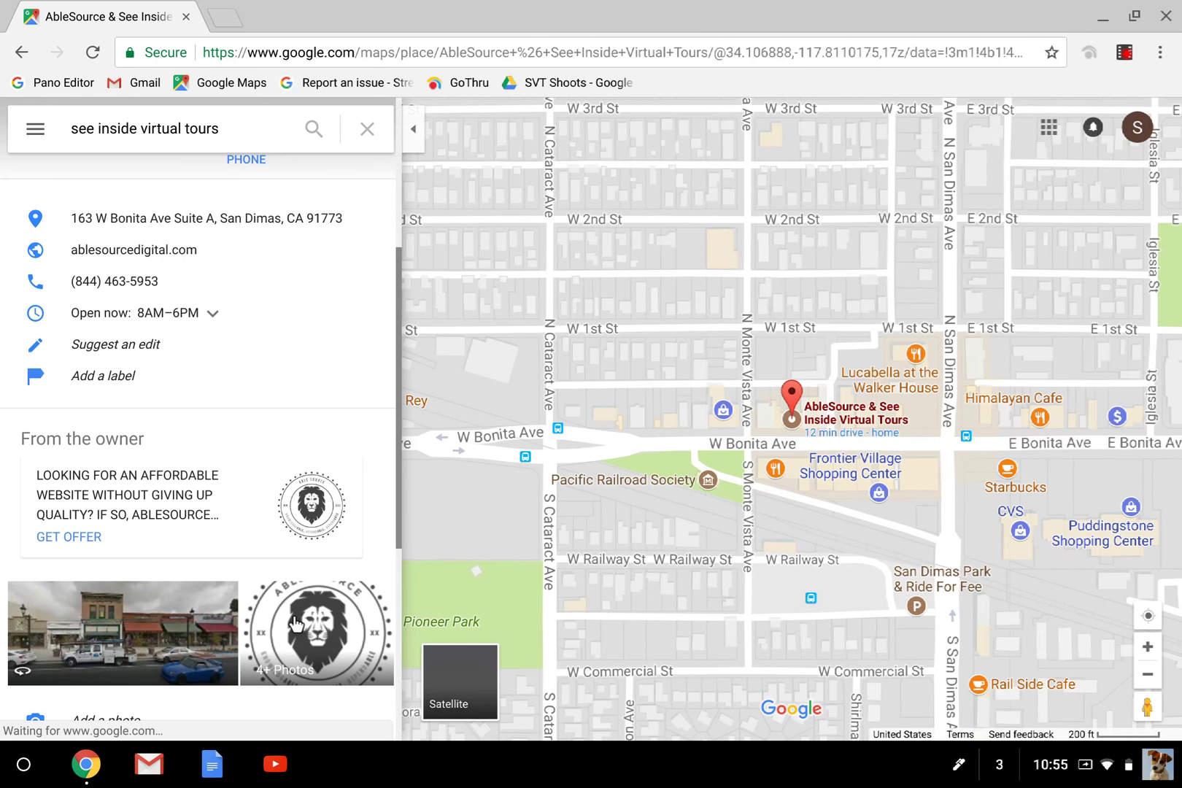
Step: Open the lion logo photo and choose Report a problem from its options menu
click(296, 624)
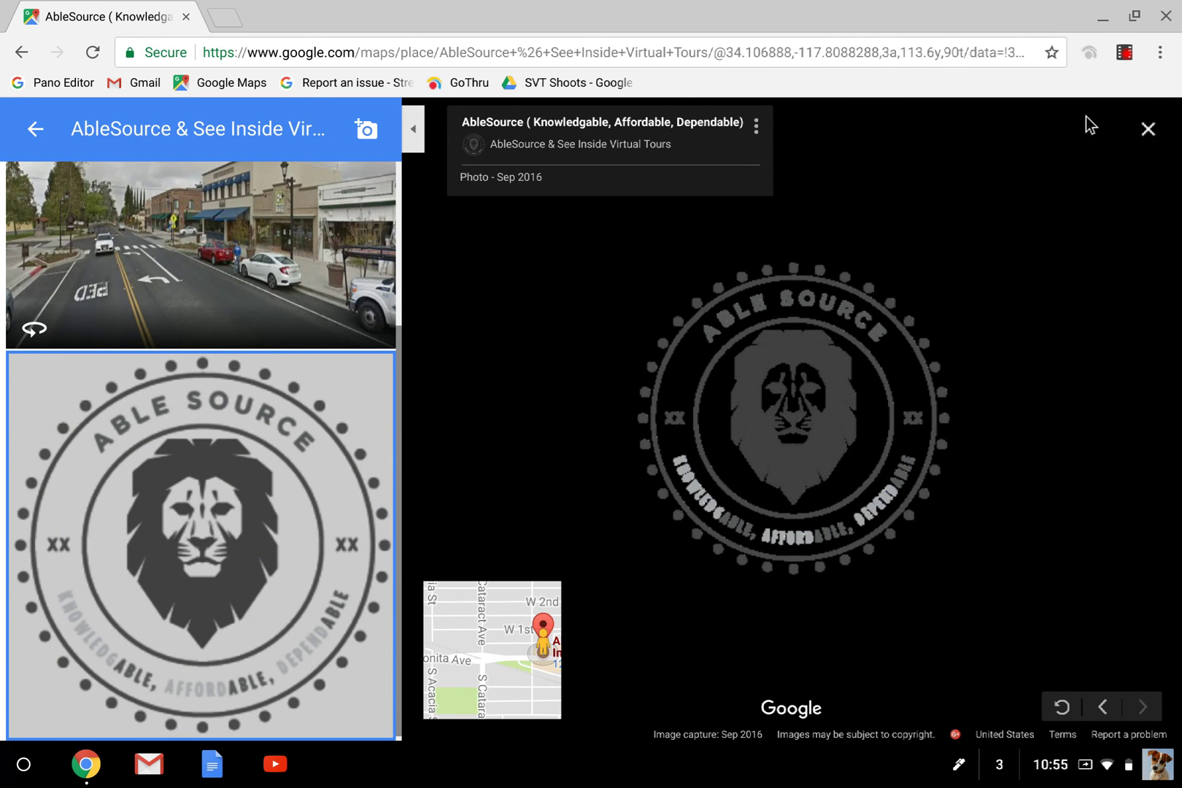
click(754, 130)
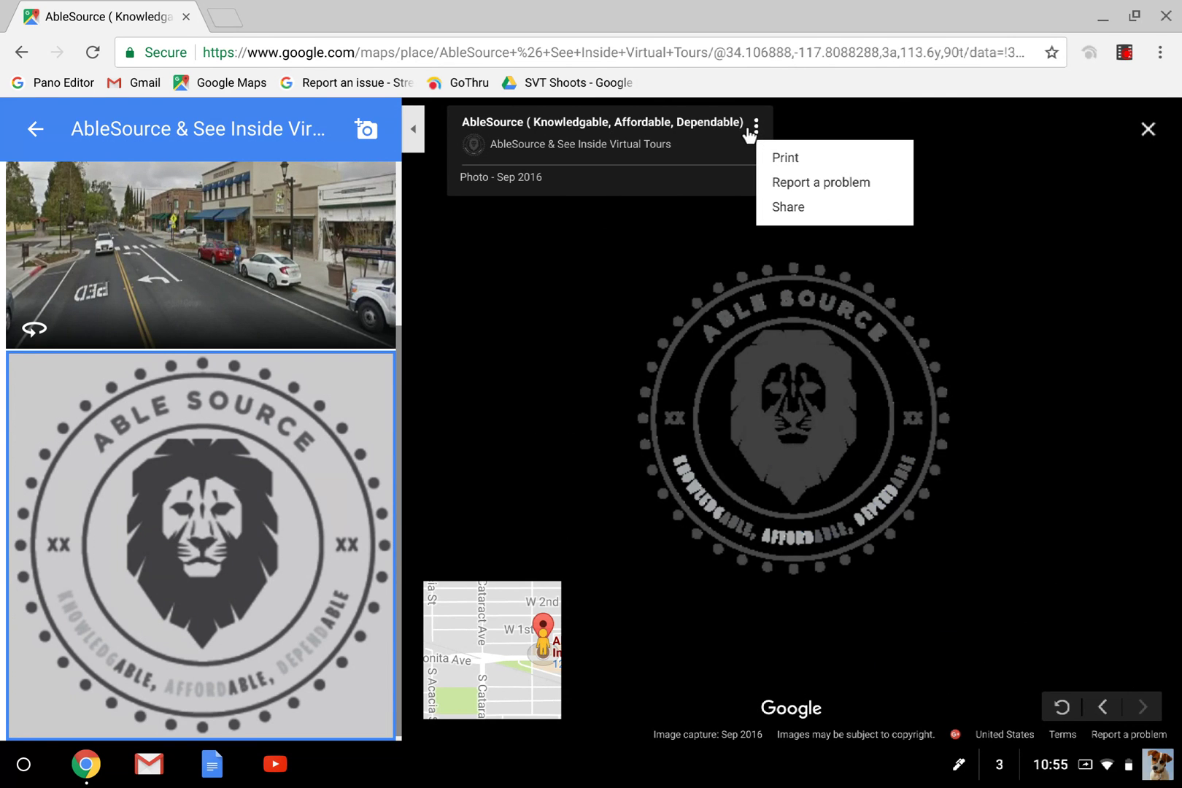
click(794, 175)
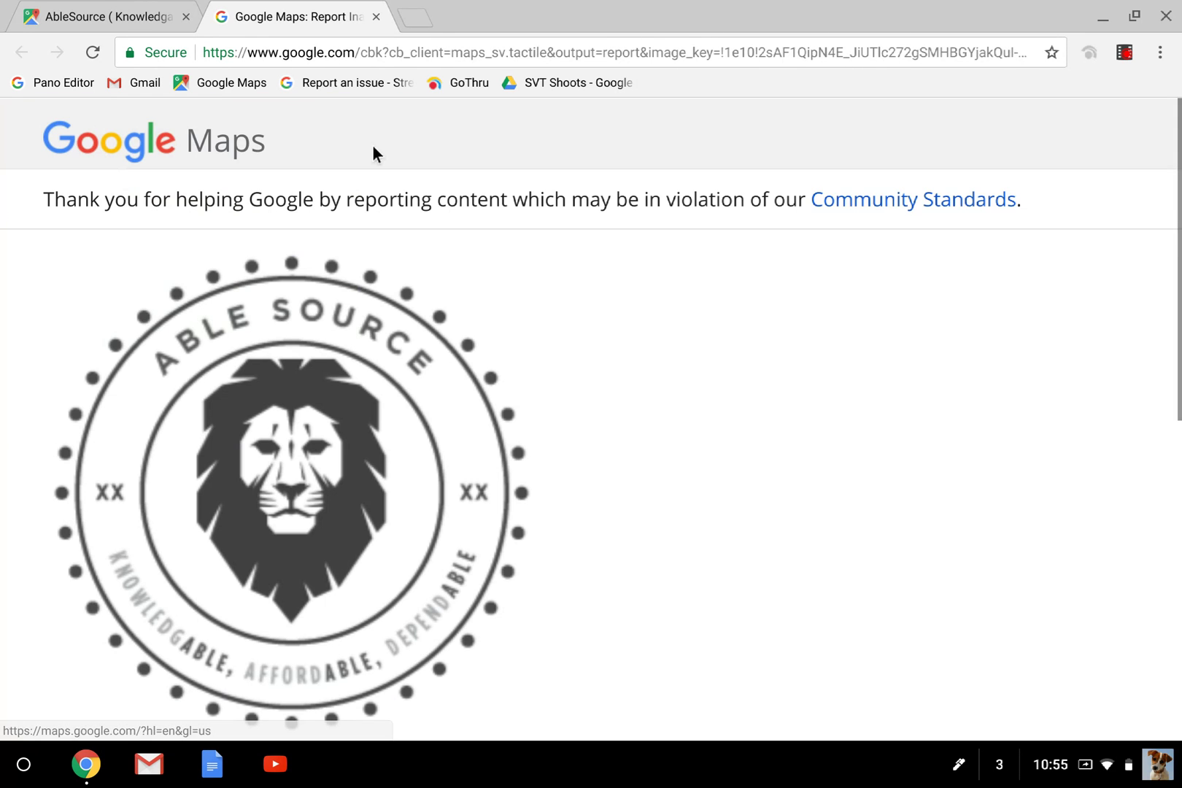
Step: On the logo photo's report form, pick 'Content is not relevant to this location' and start the e-mail field
scroll(290, 293, down, 3)
scroll(295, 303, down, 5)
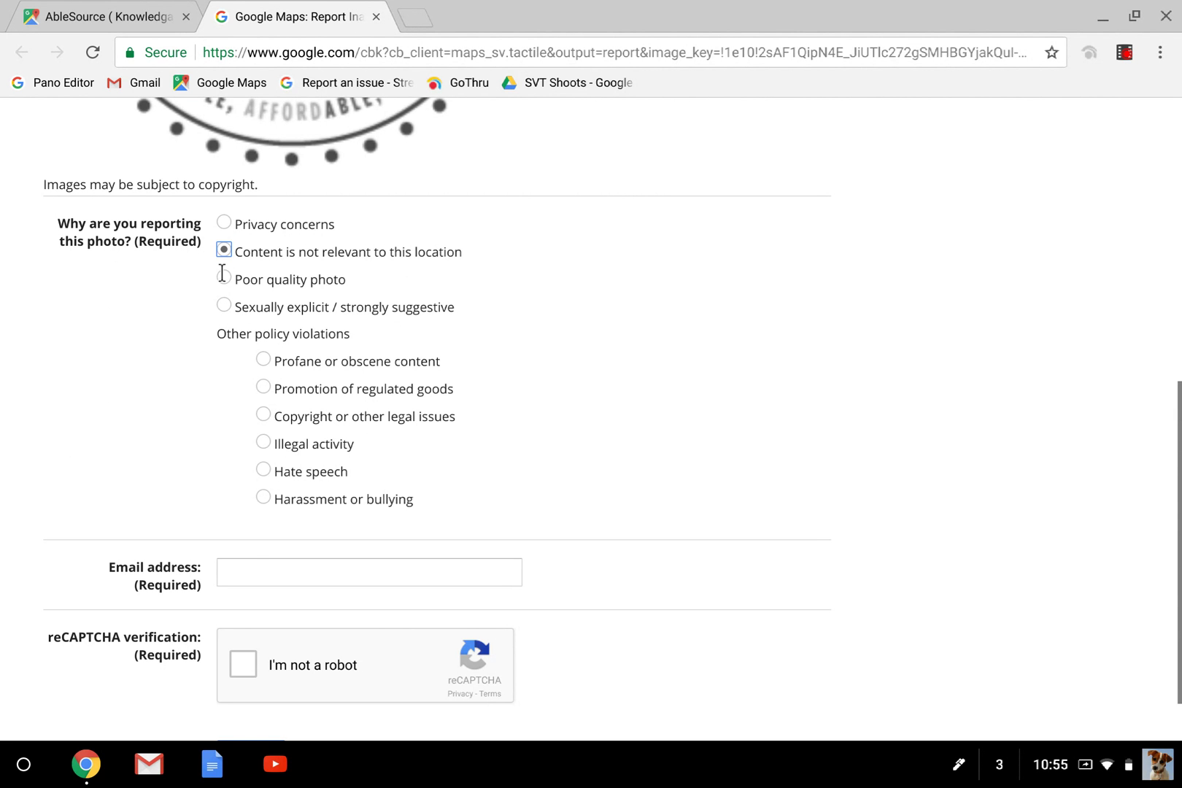
click(260, 560)
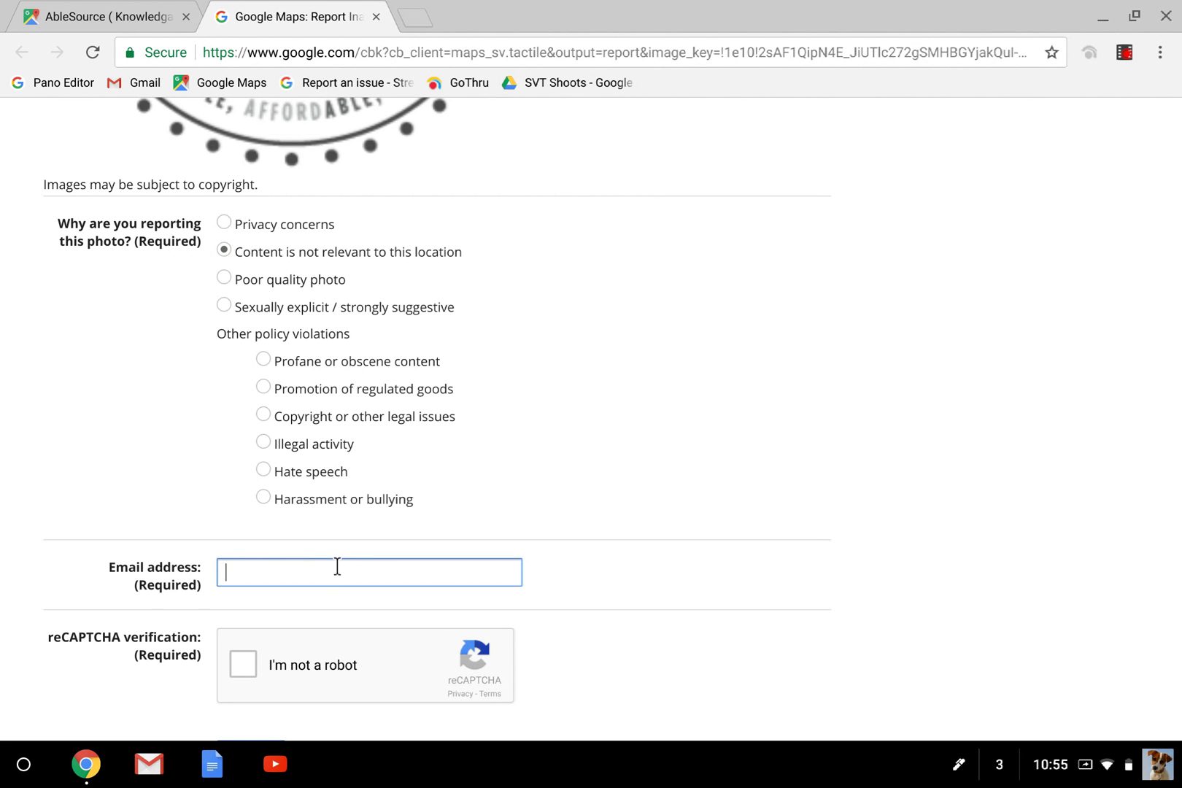
scroll(337, 566, down, 1)
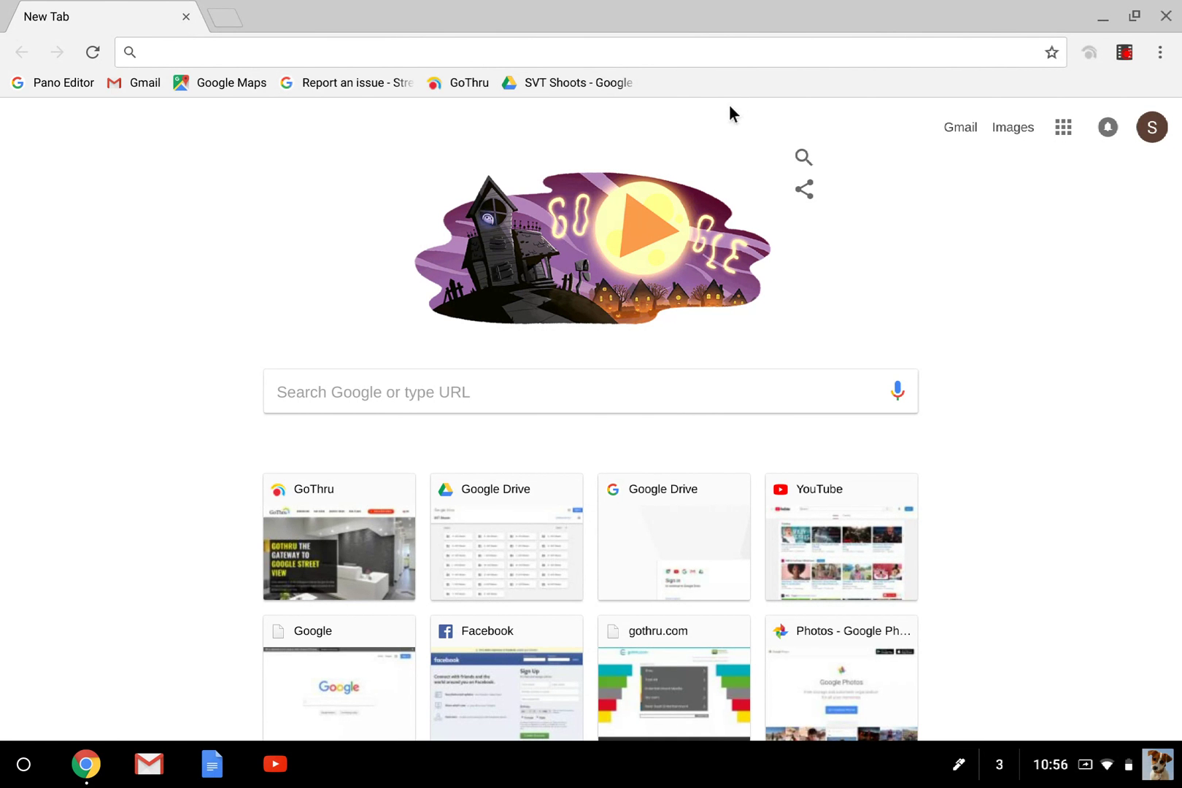
Step: Check the signed-in Google accounts, then go to google.com/mybusiness
click(1143, 140)
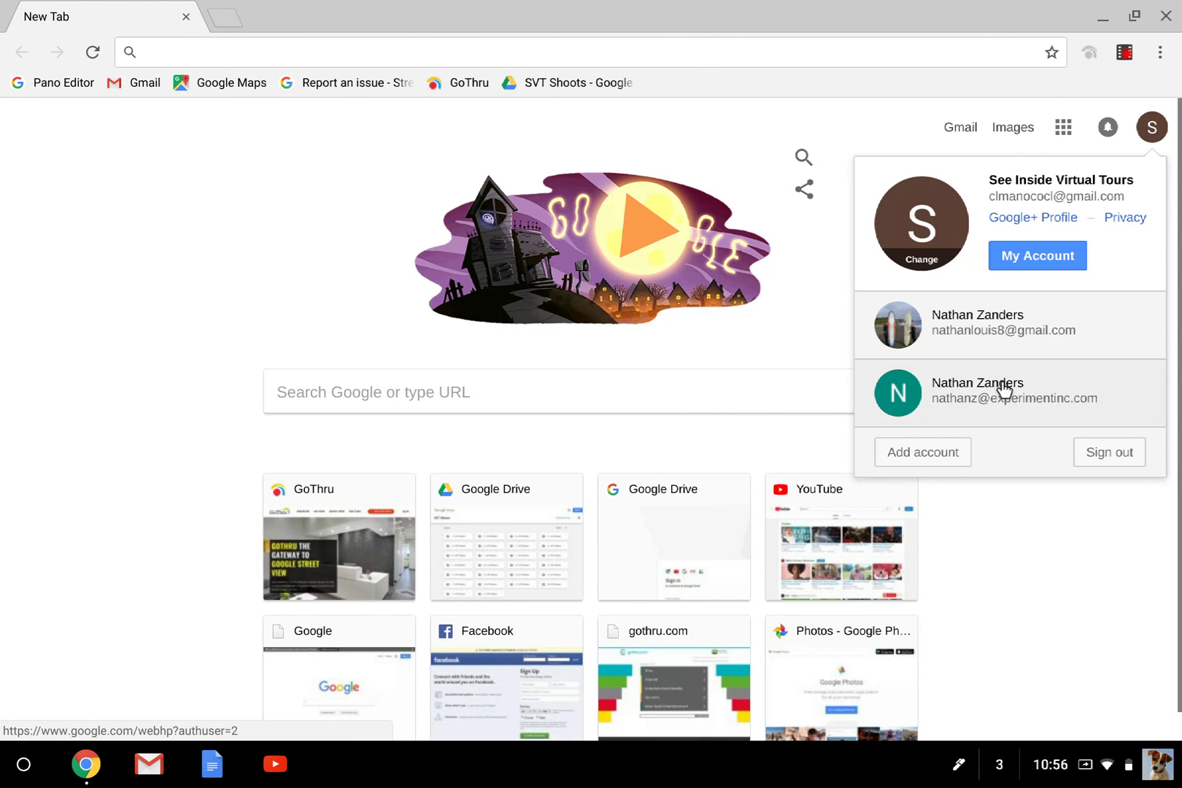
click(1005, 392)
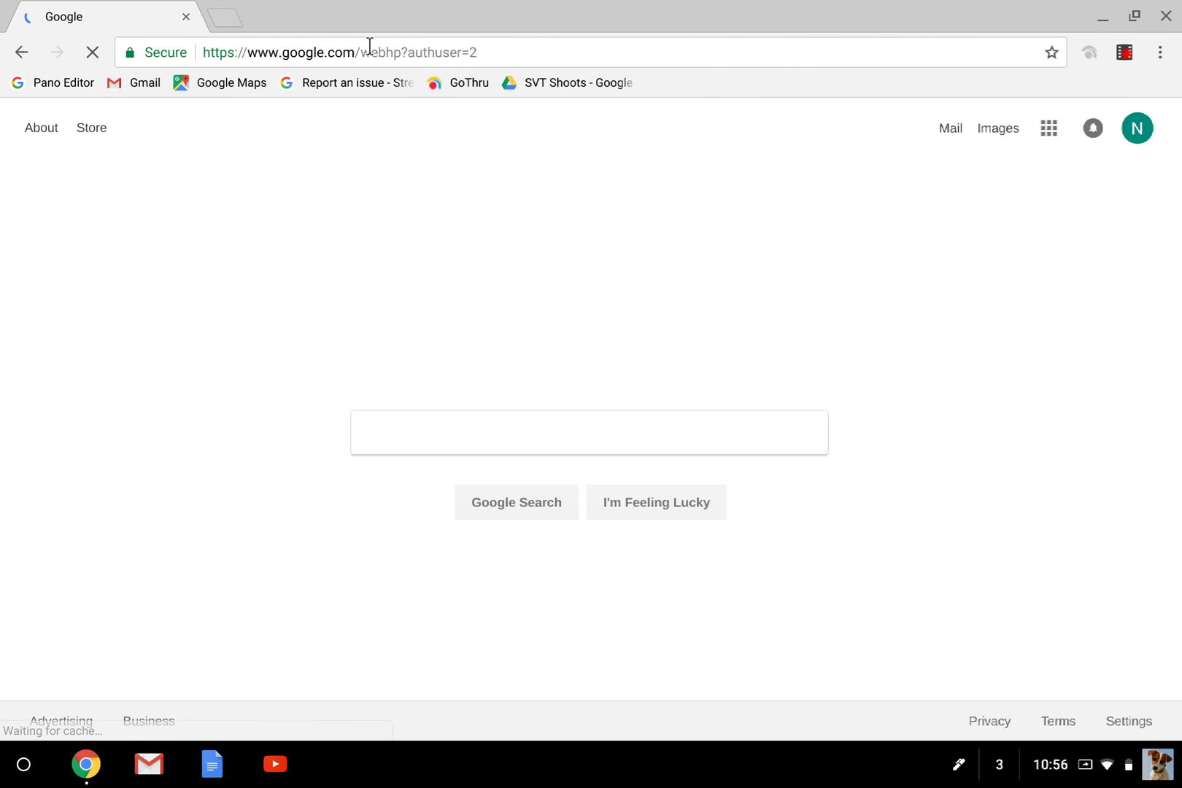
click(527, 51)
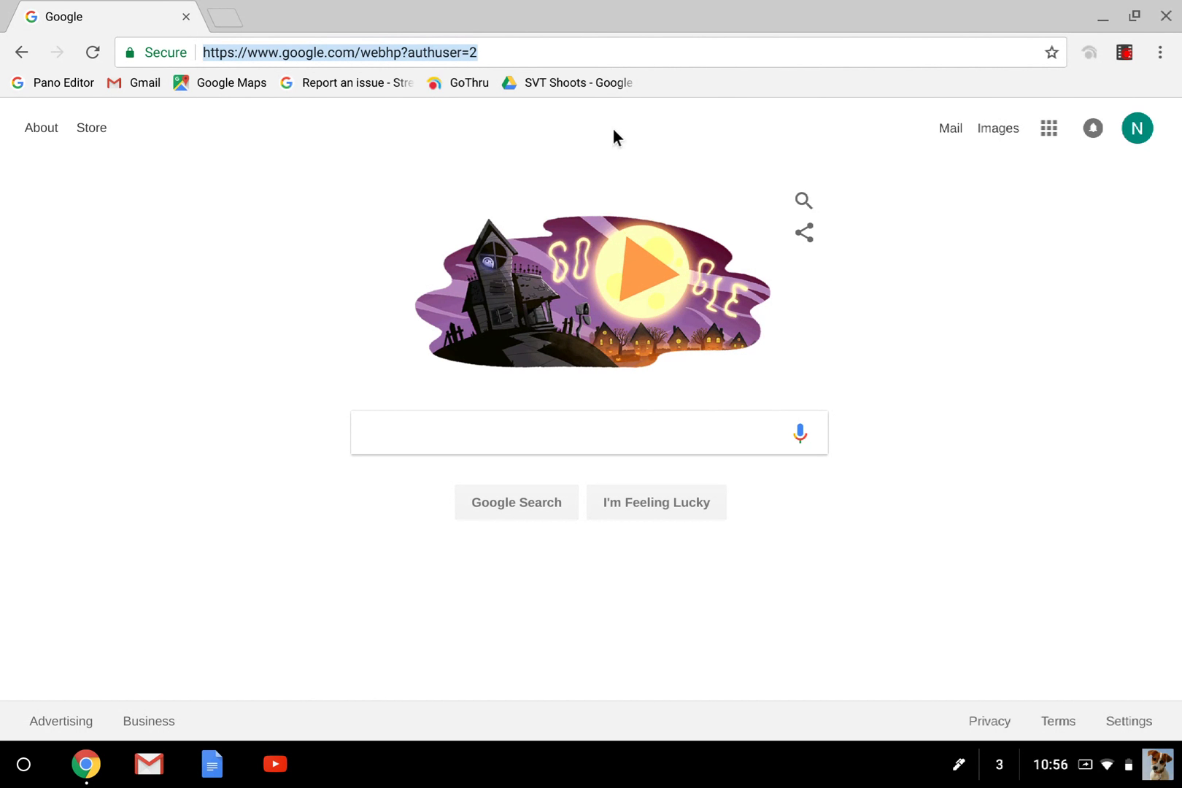
text(goog.)
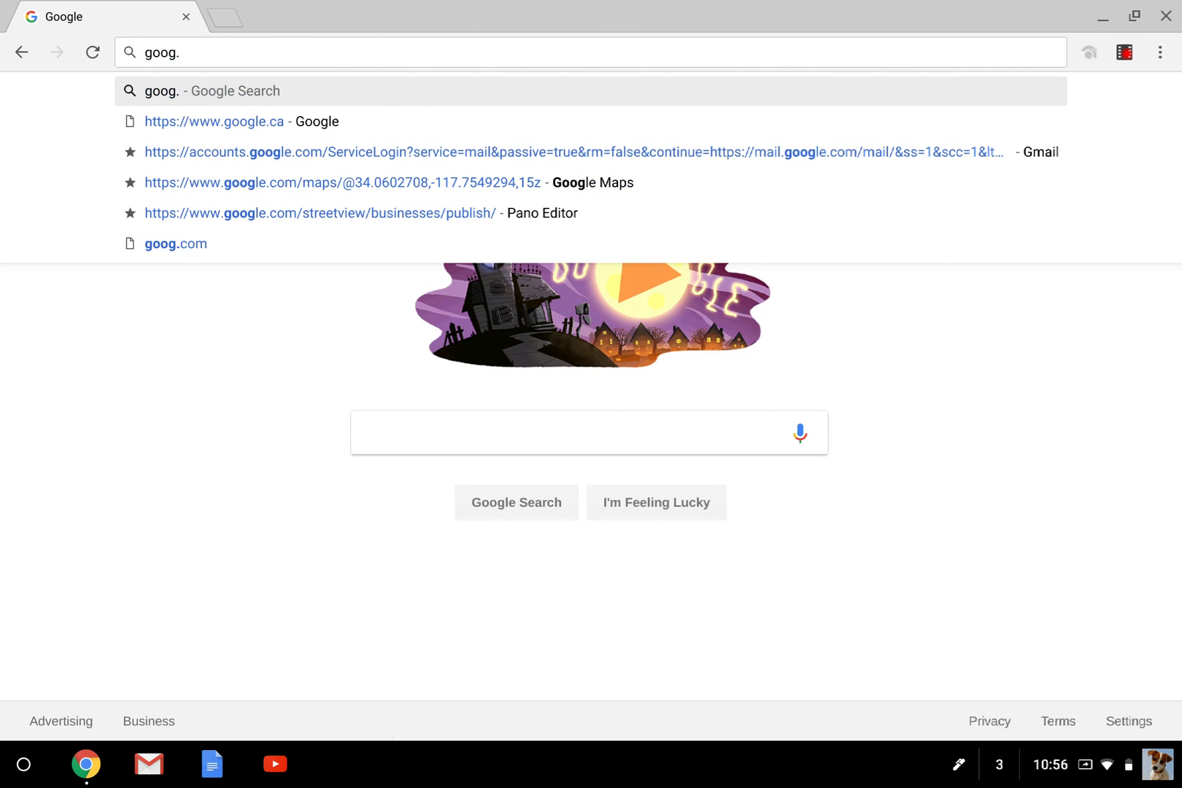
key(BackSpace)
text(le.)
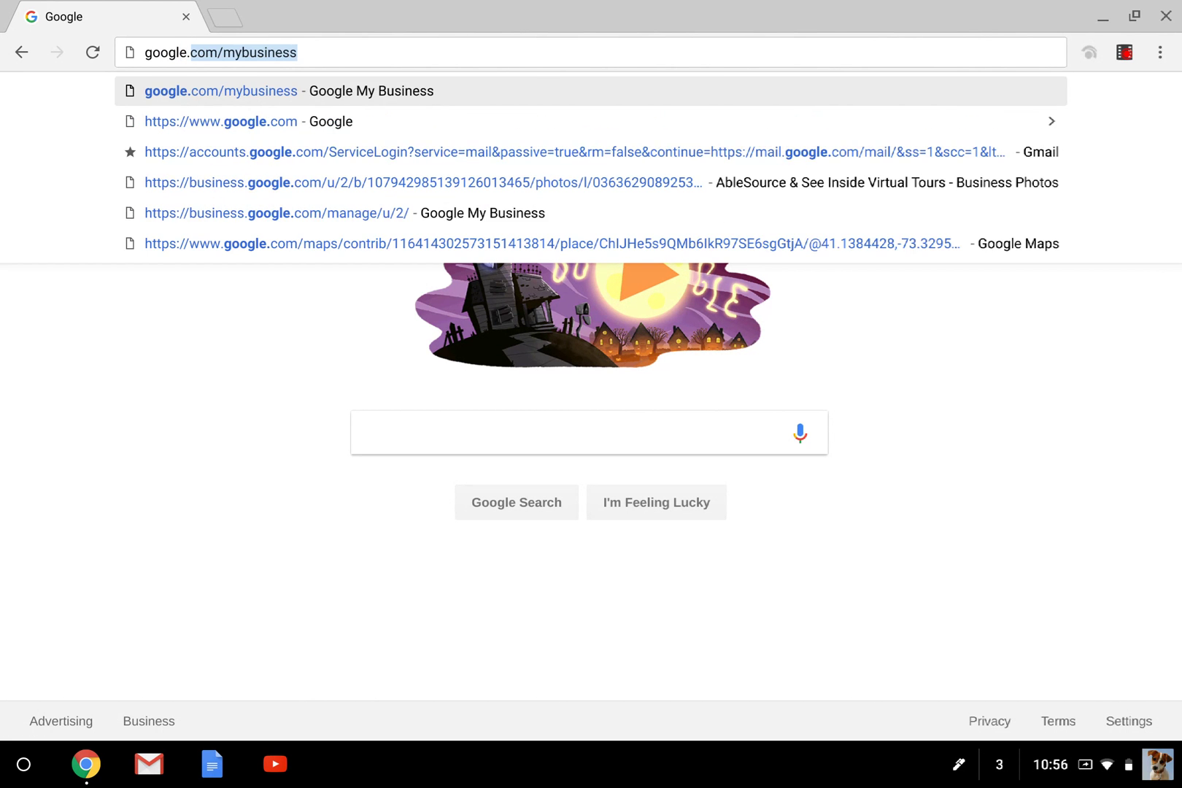
key(Return)
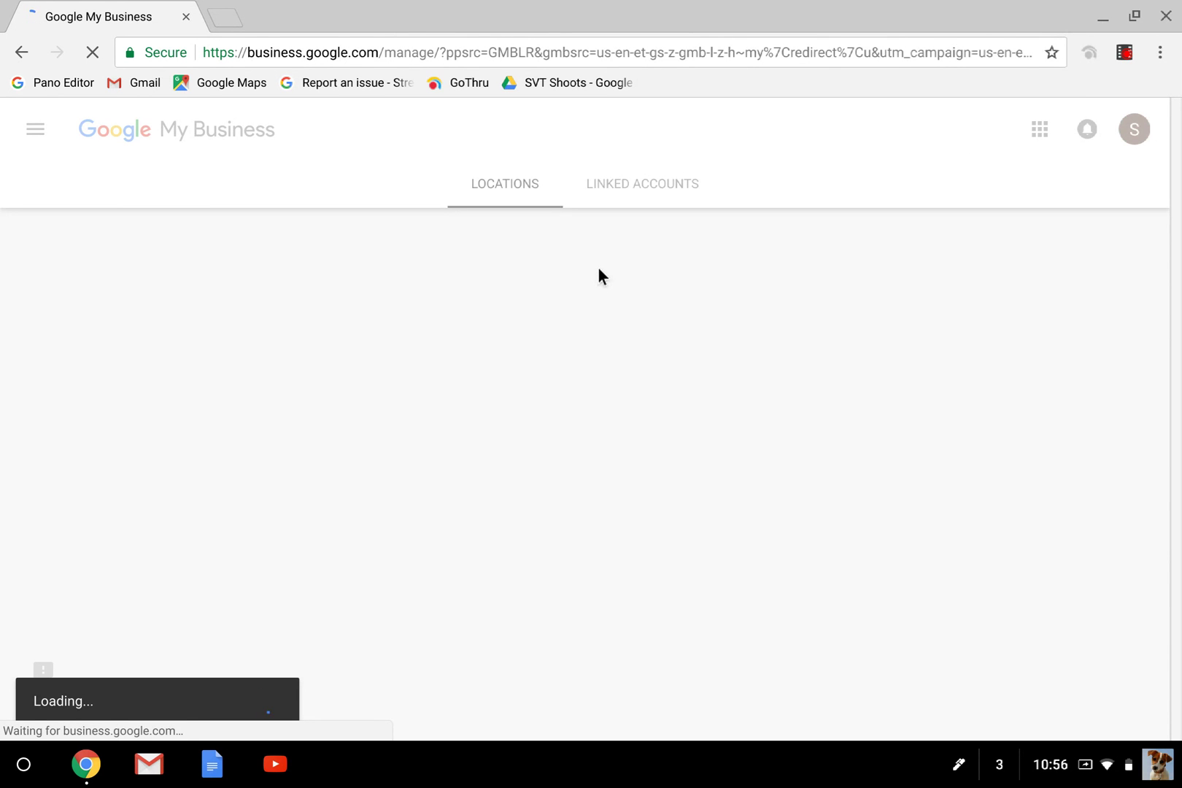
Step: Switch Google My Business to the second signed-in account, which has one published location
scroll(595, 276, down, 3)
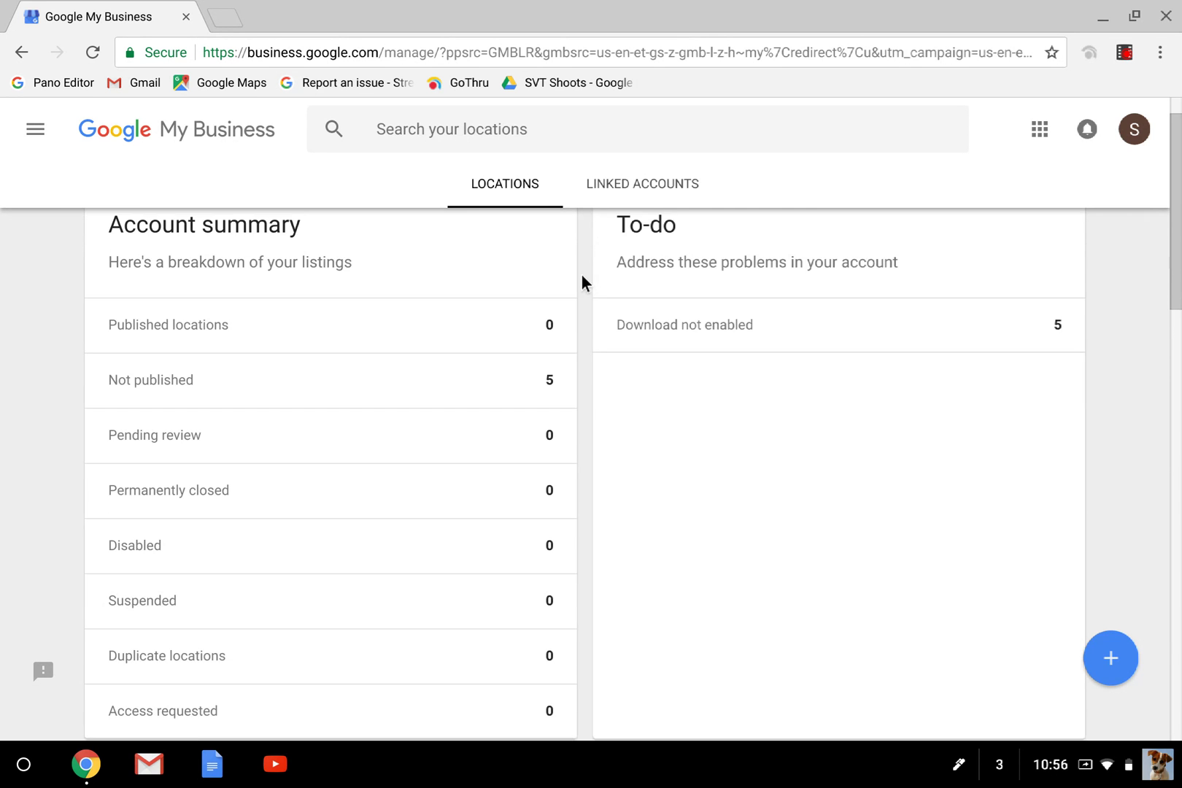
scroll(589, 305, down, 6)
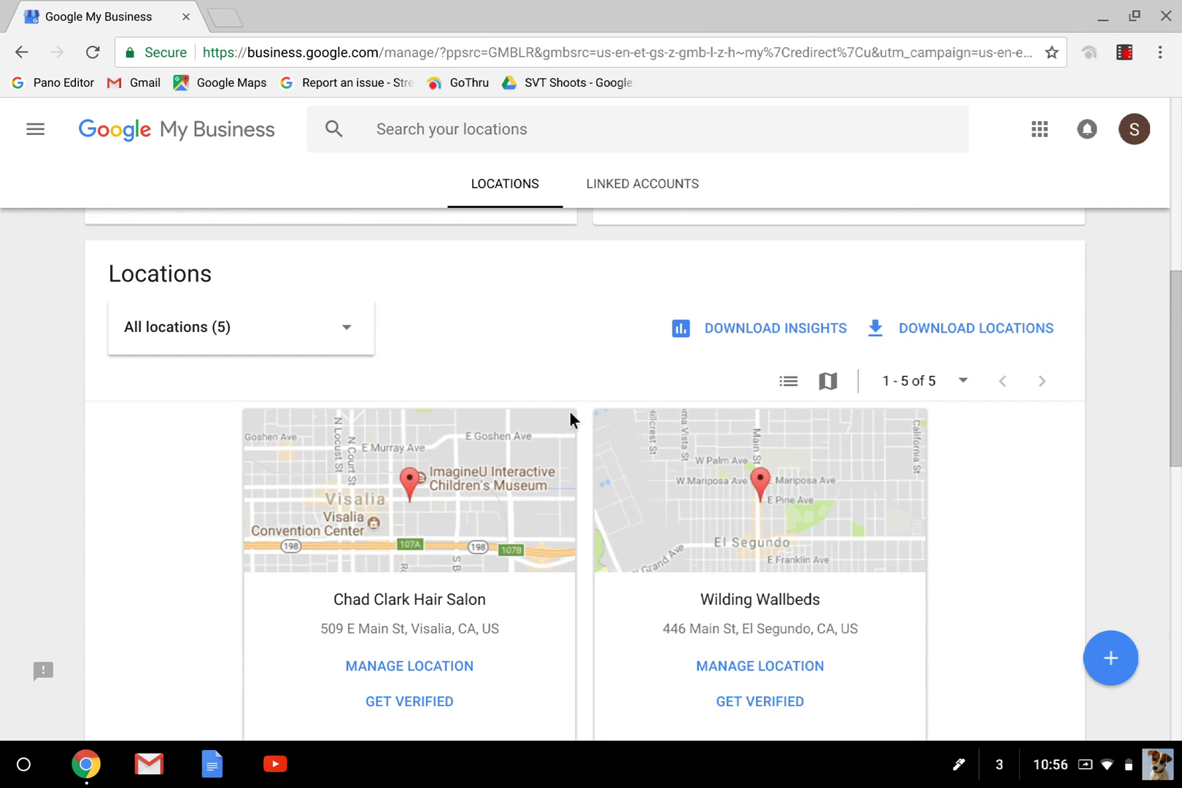
scroll(584, 341, up, 4)
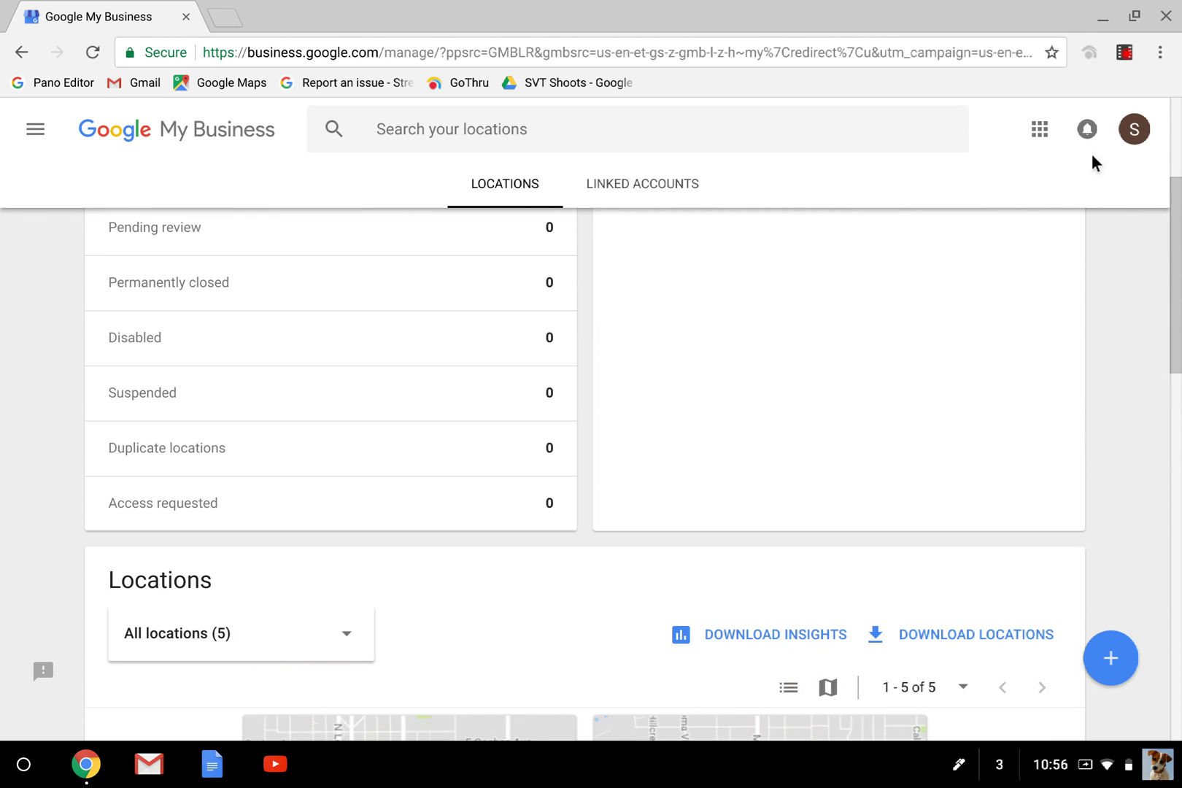
click(1135, 129)
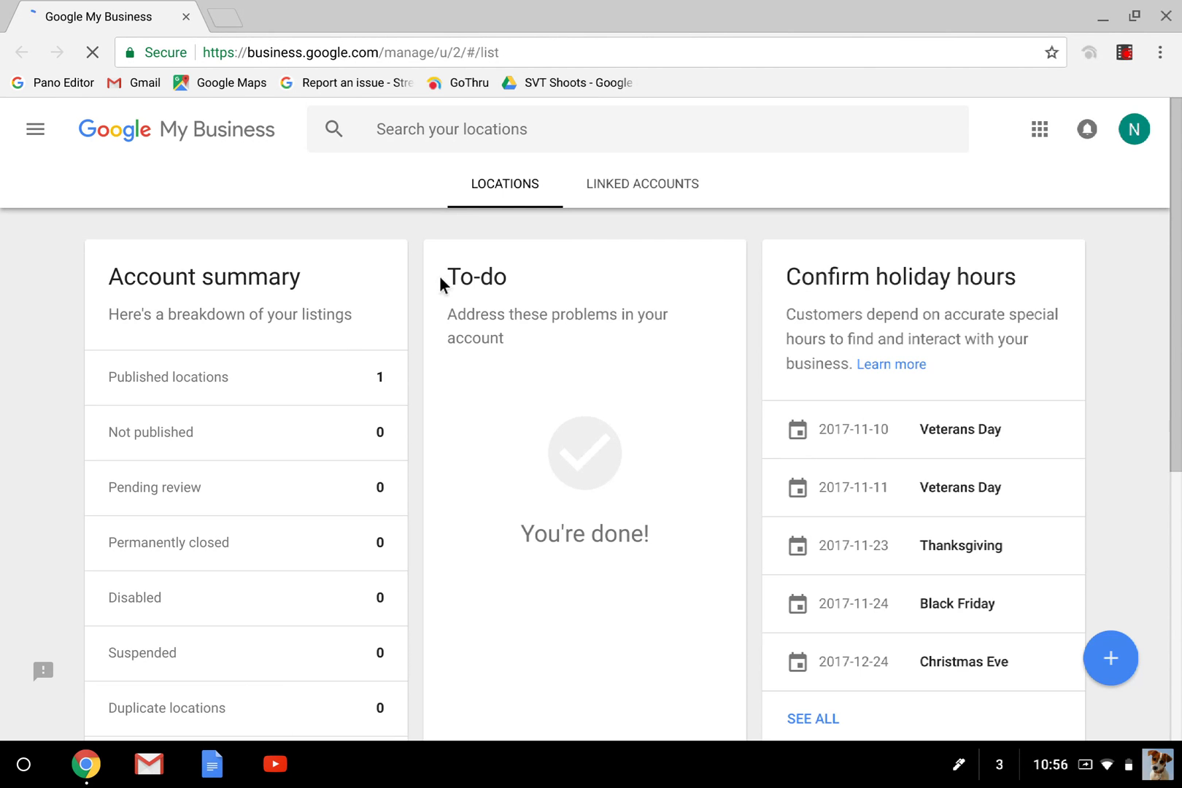
Step: Scroll down to the Locations section to reach the AbleSource & See Inside Virtual Tours location
scroll(440, 292, down, 5)
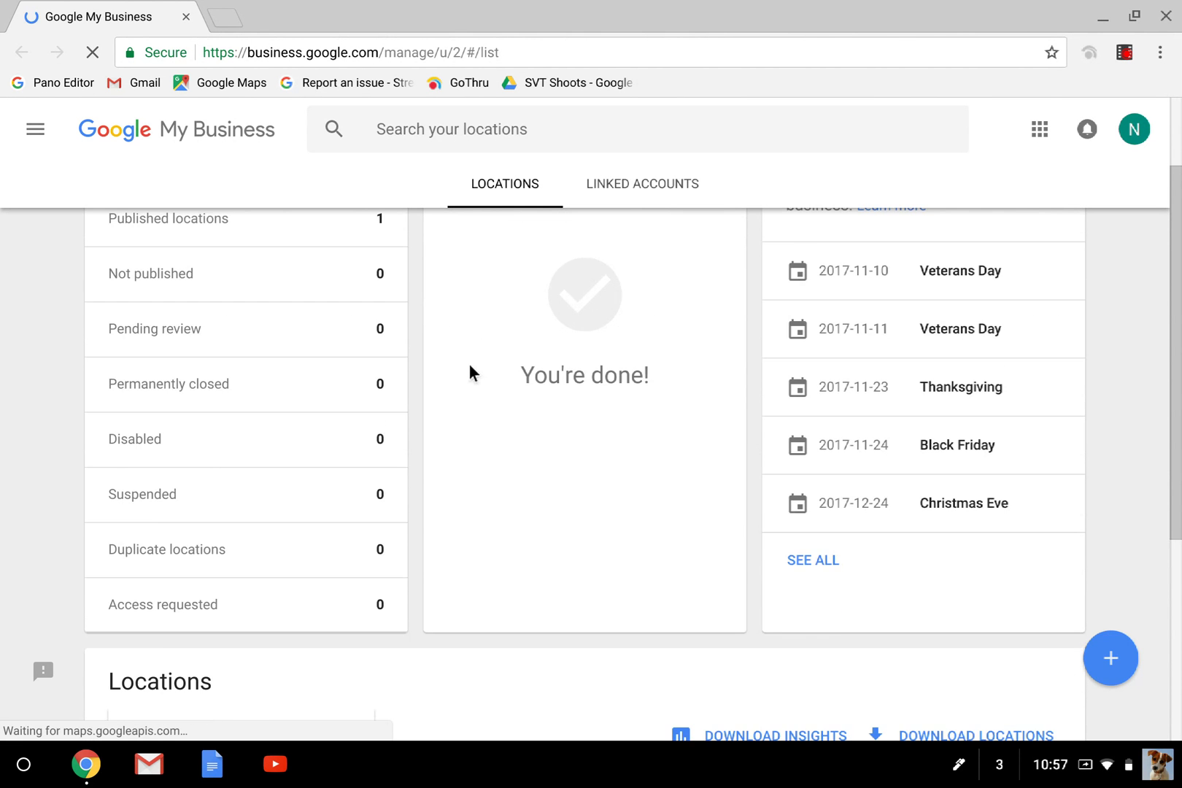
scroll(460, 379, down, 2)
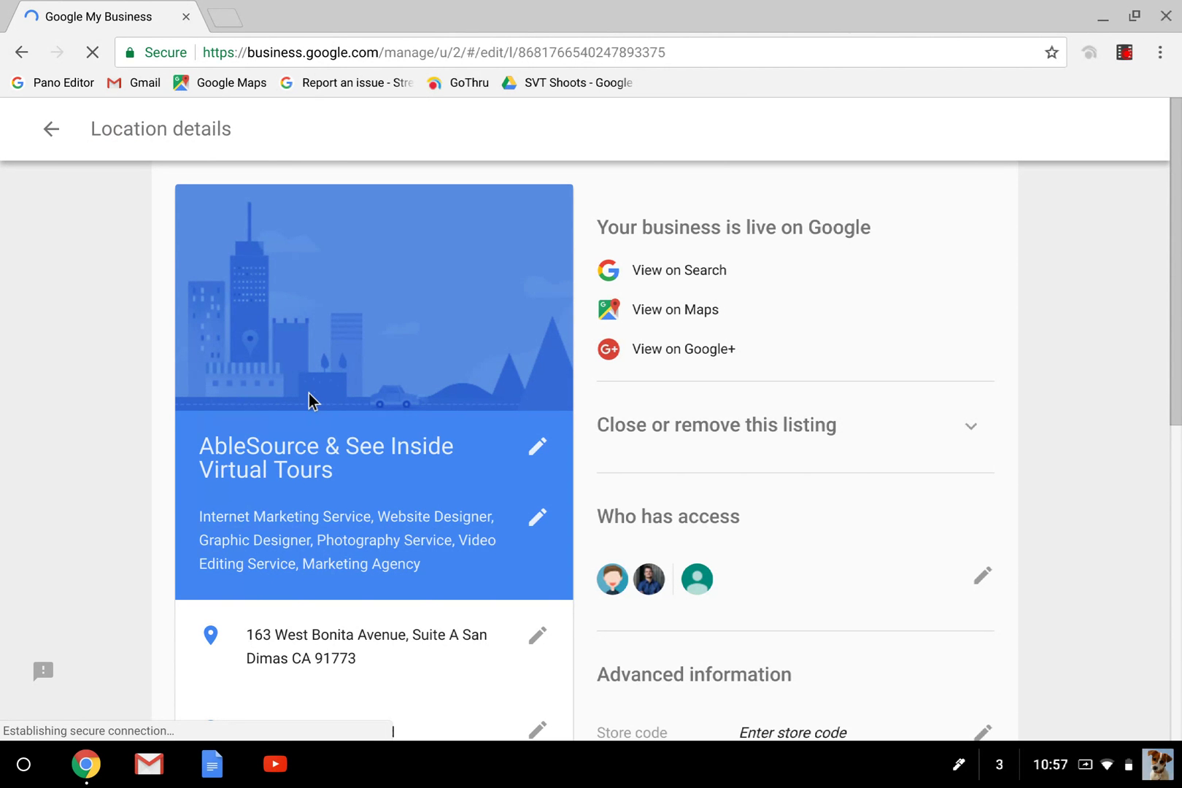
scroll(319, 443, down, 3)
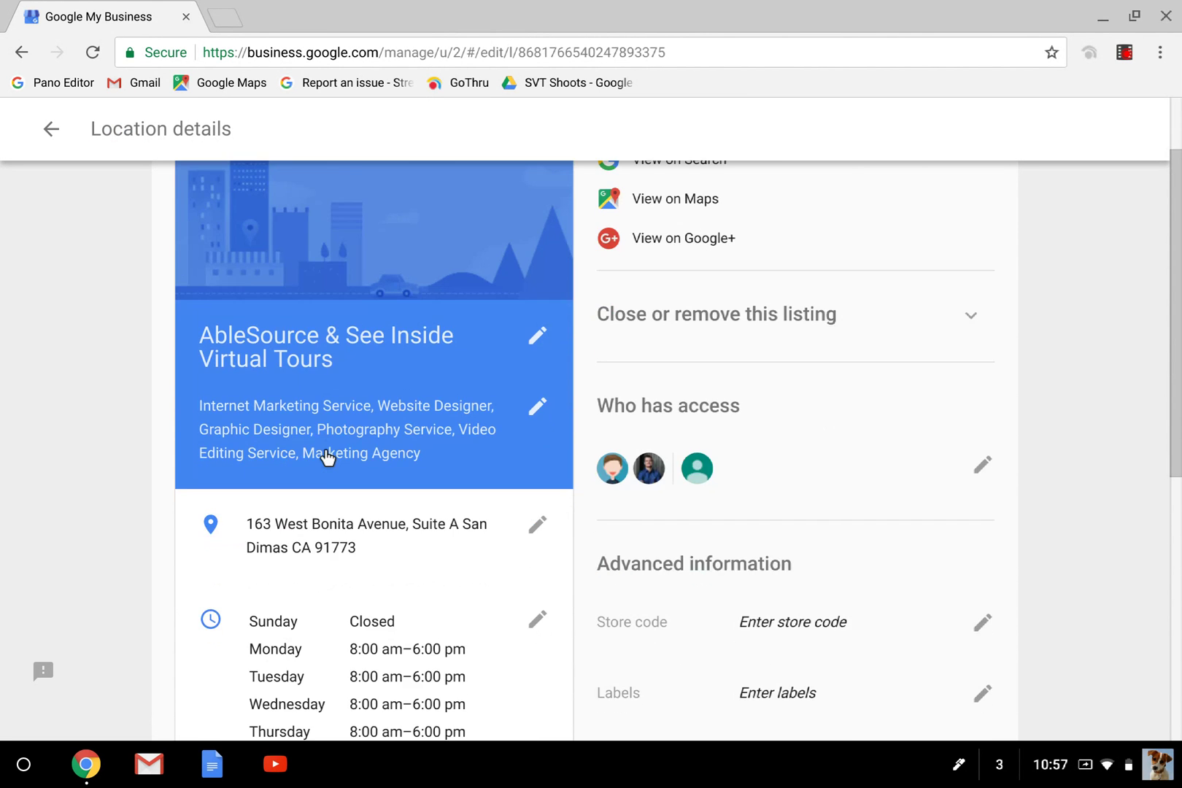
scroll(333, 463, down, 3)
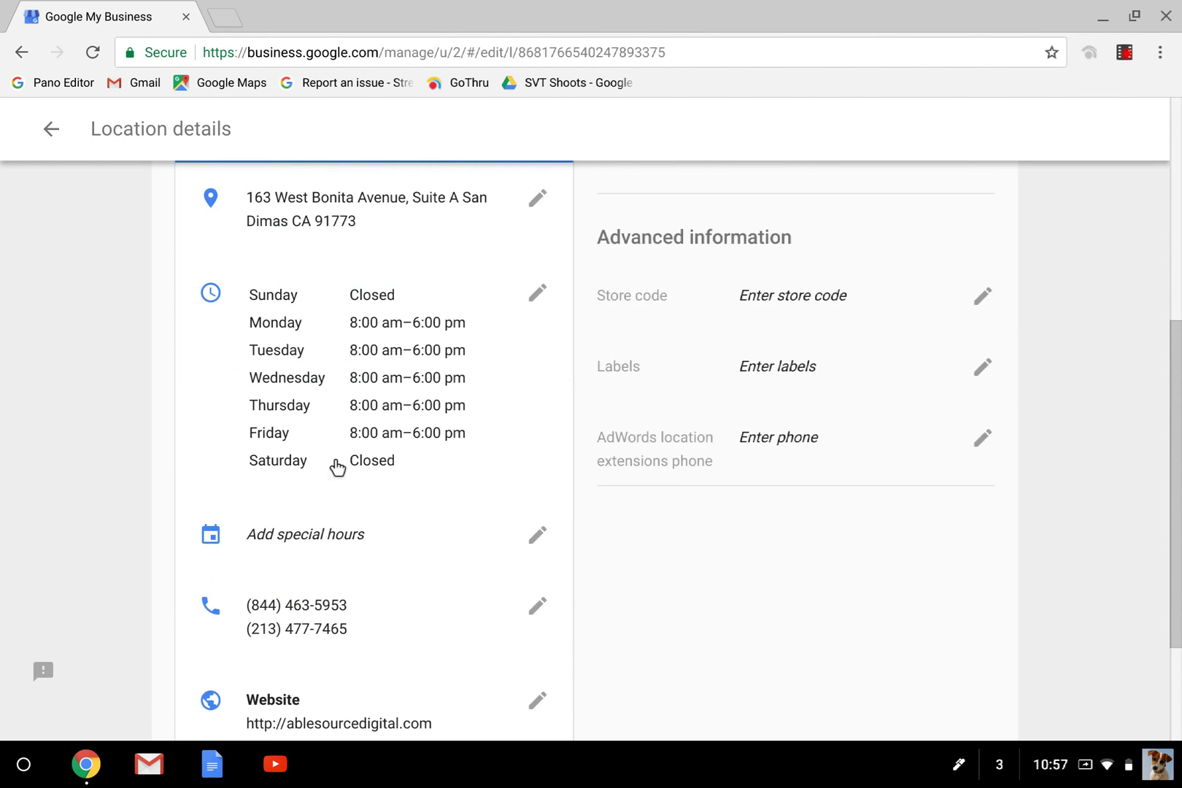
scroll(334, 463, down, 1)
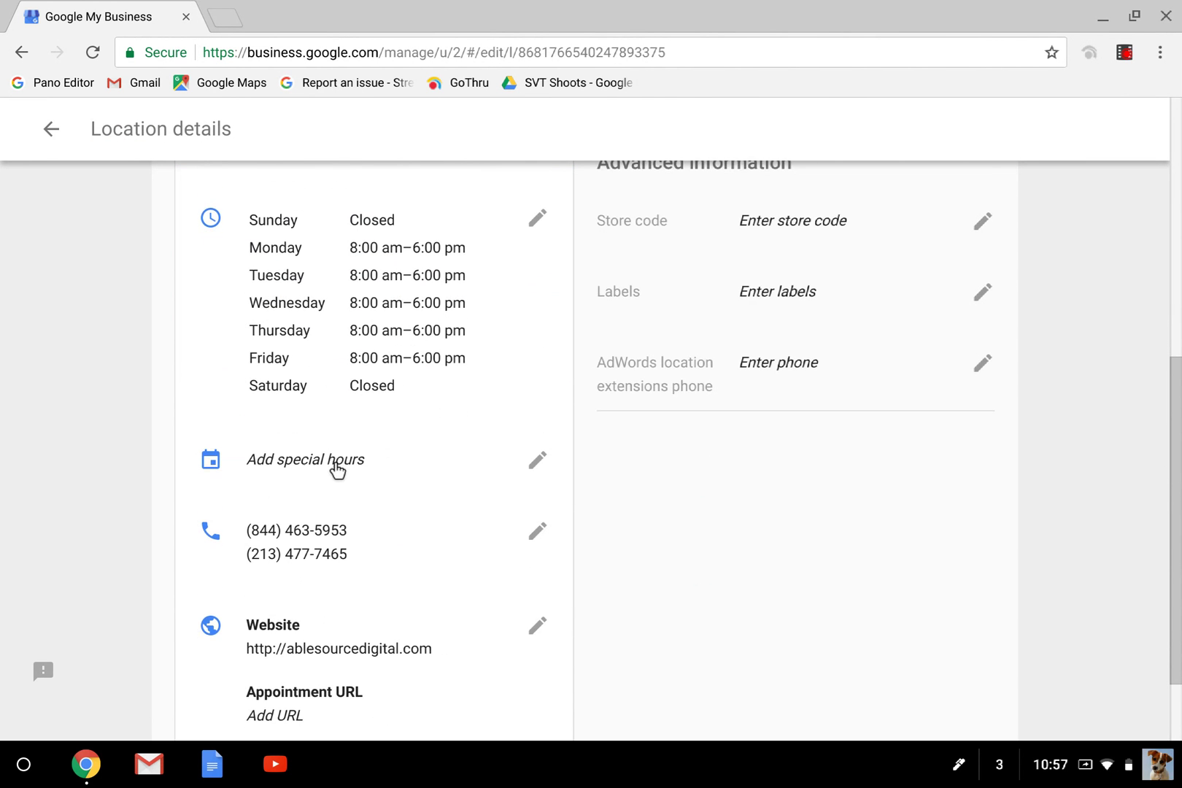
scroll(333, 461, down, 2)
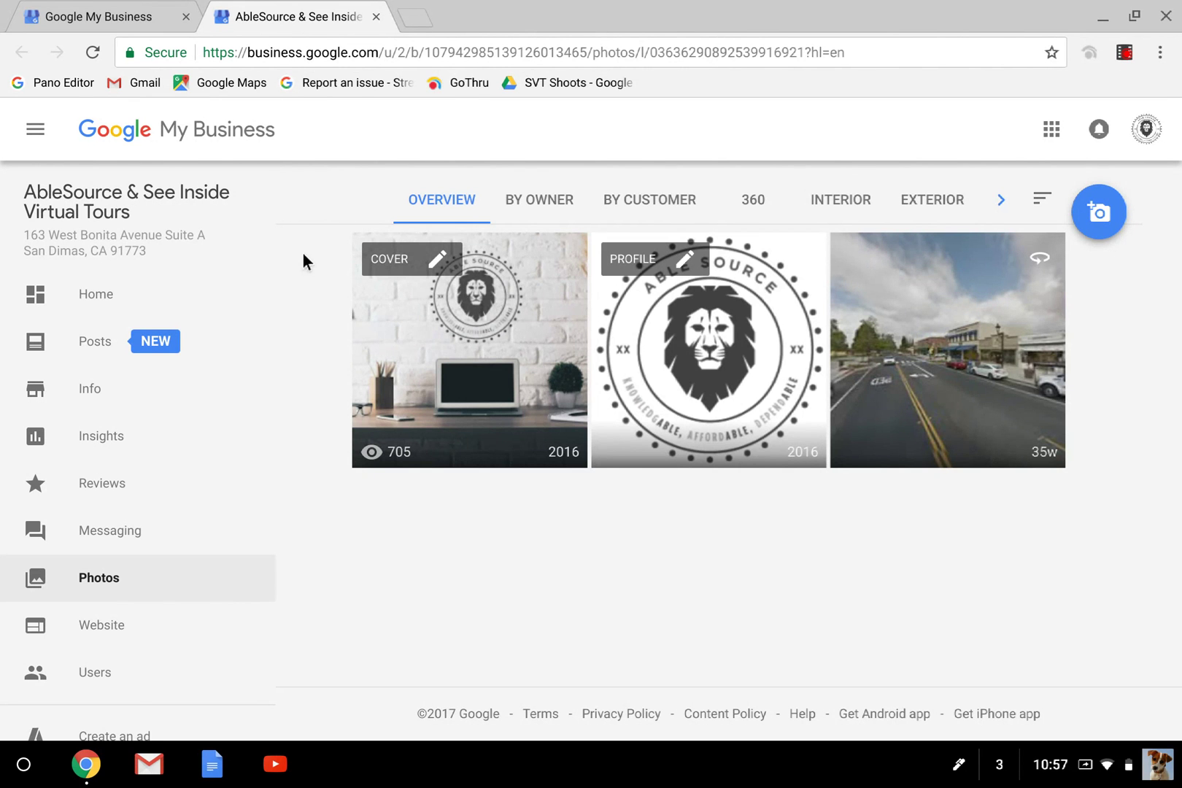
Step: Show the customer-uploaded photos and flag the street photo as inappropriate Street View content
click(685, 202)
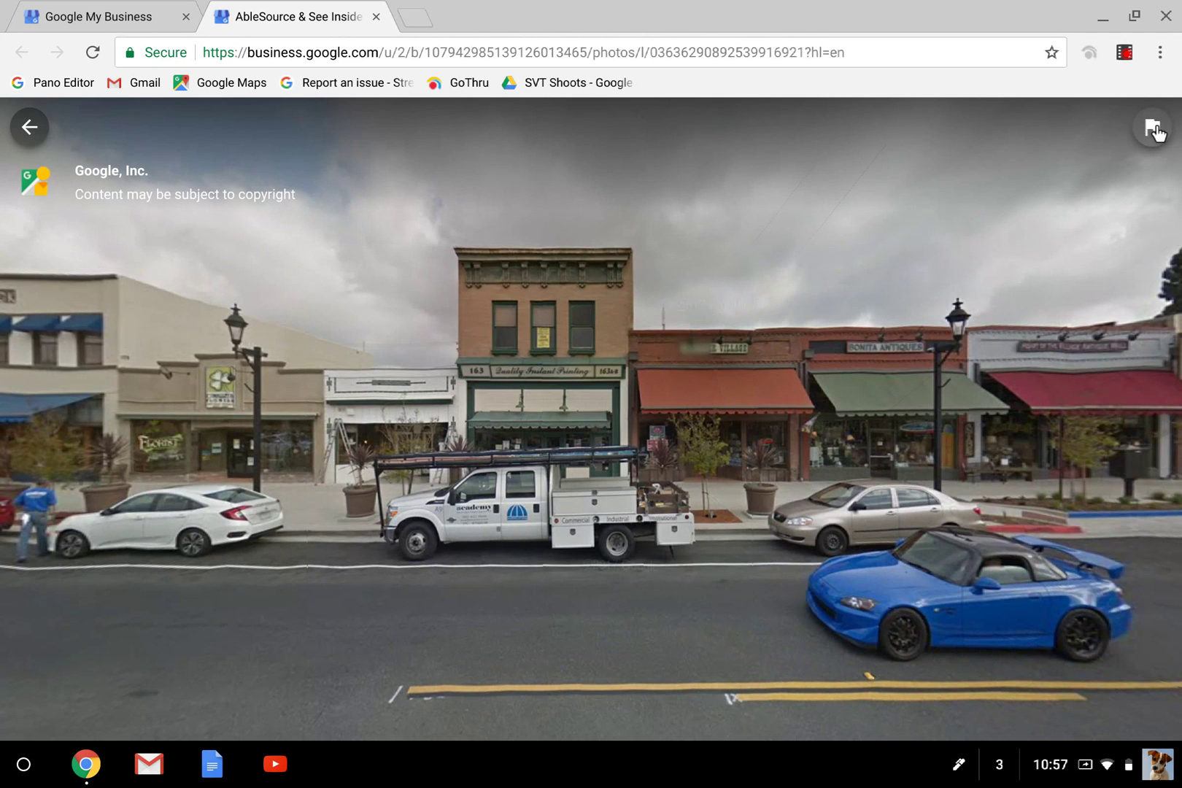
click(1154, 129)
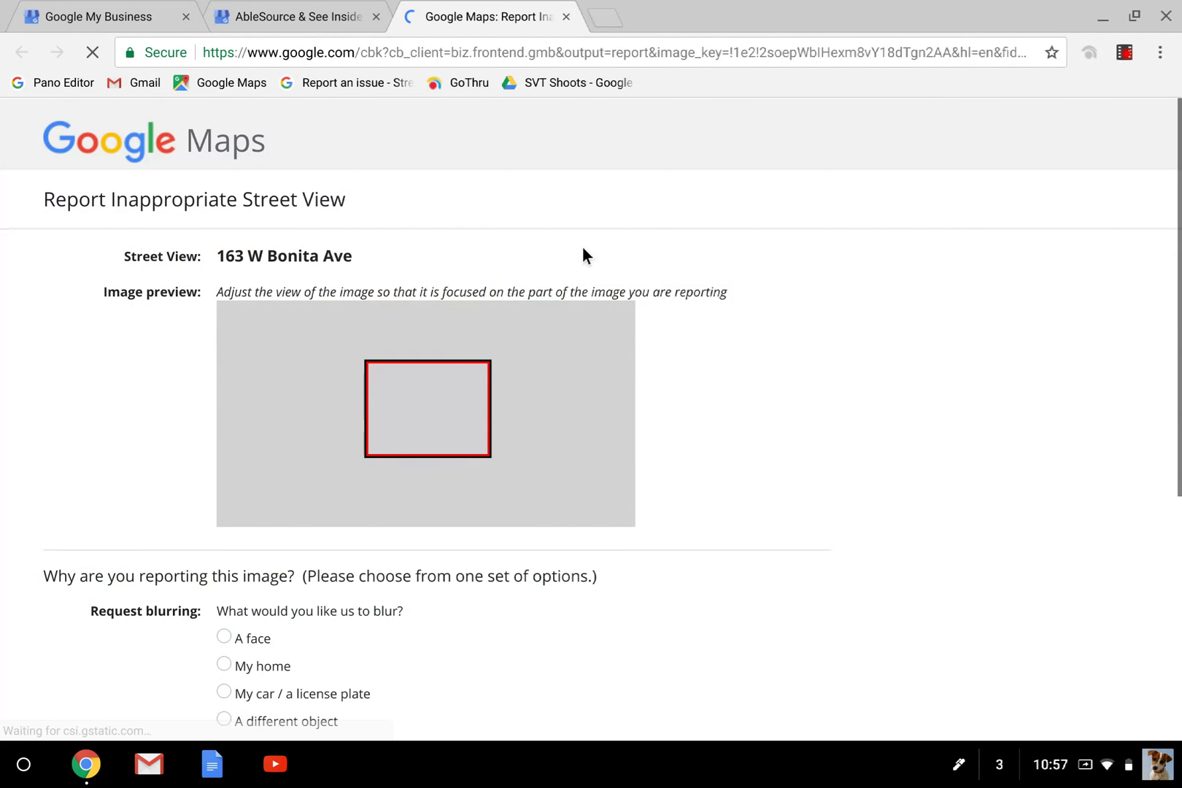
scroll(583, 246, down, 2)
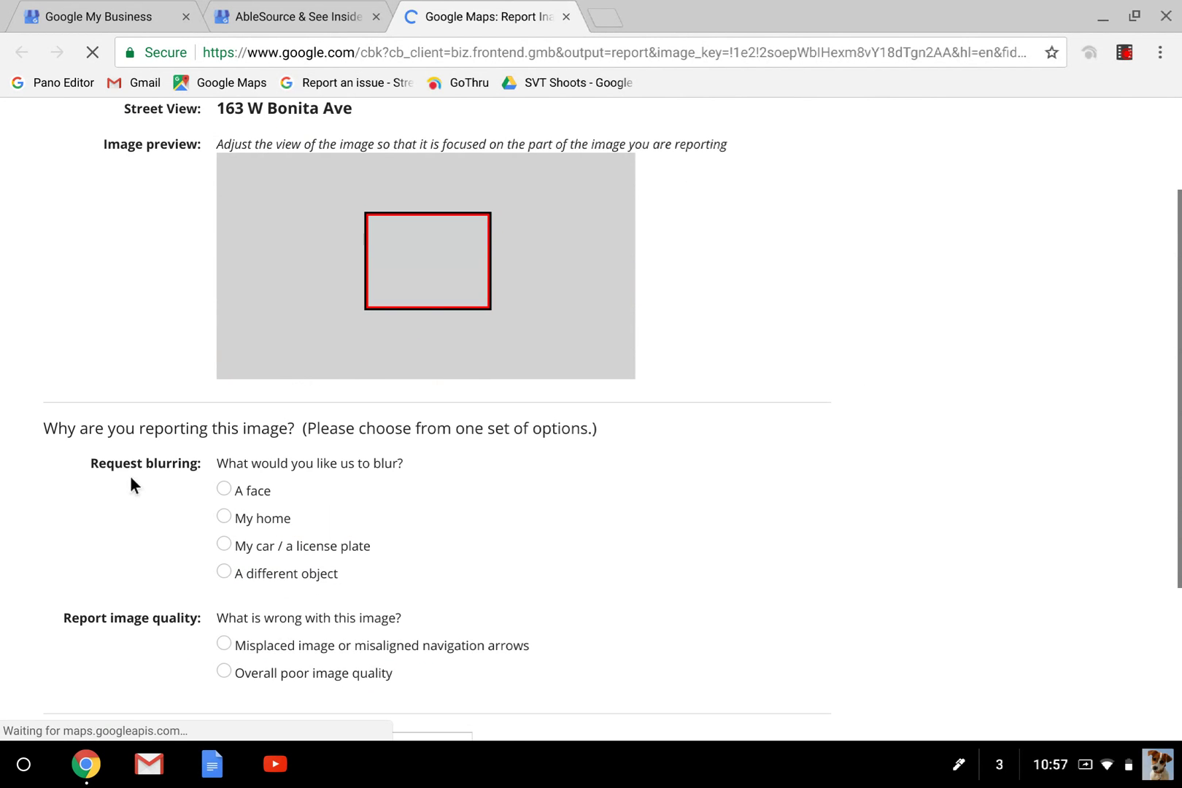
scroll(152, 538, down, 2)
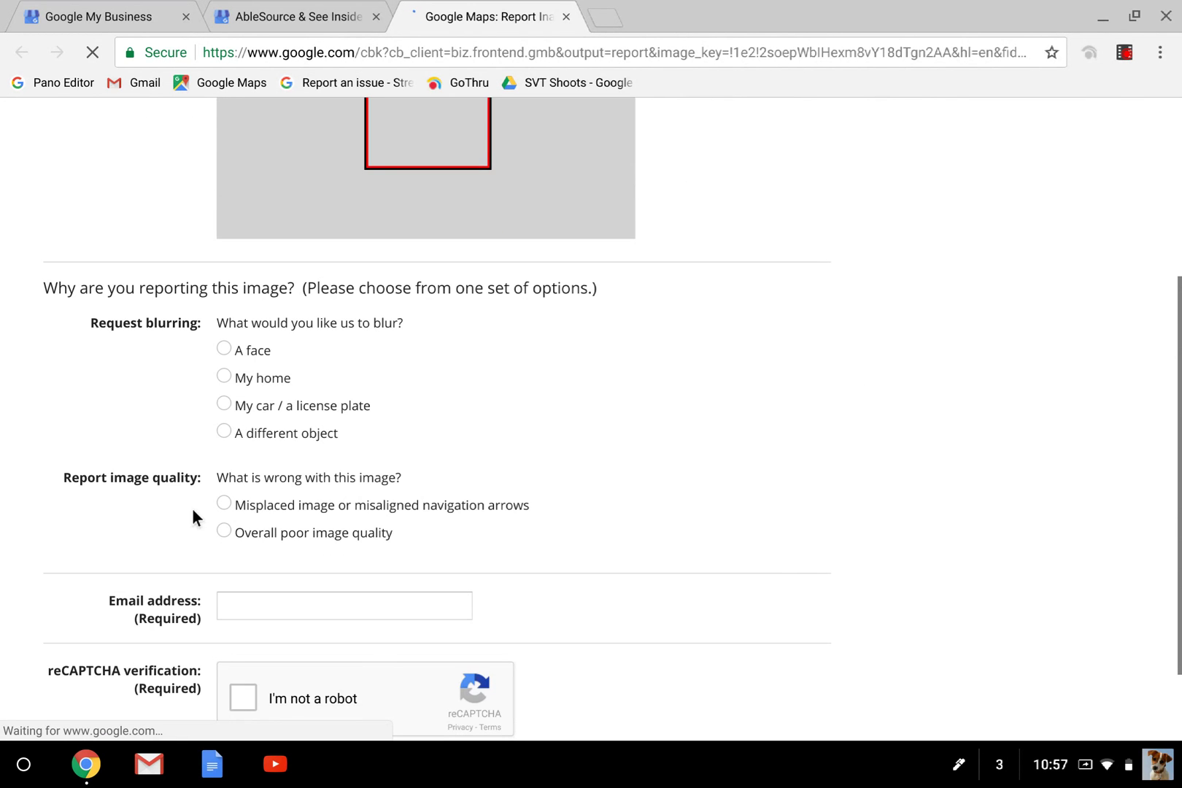
scroll(276, 509, down, 1)
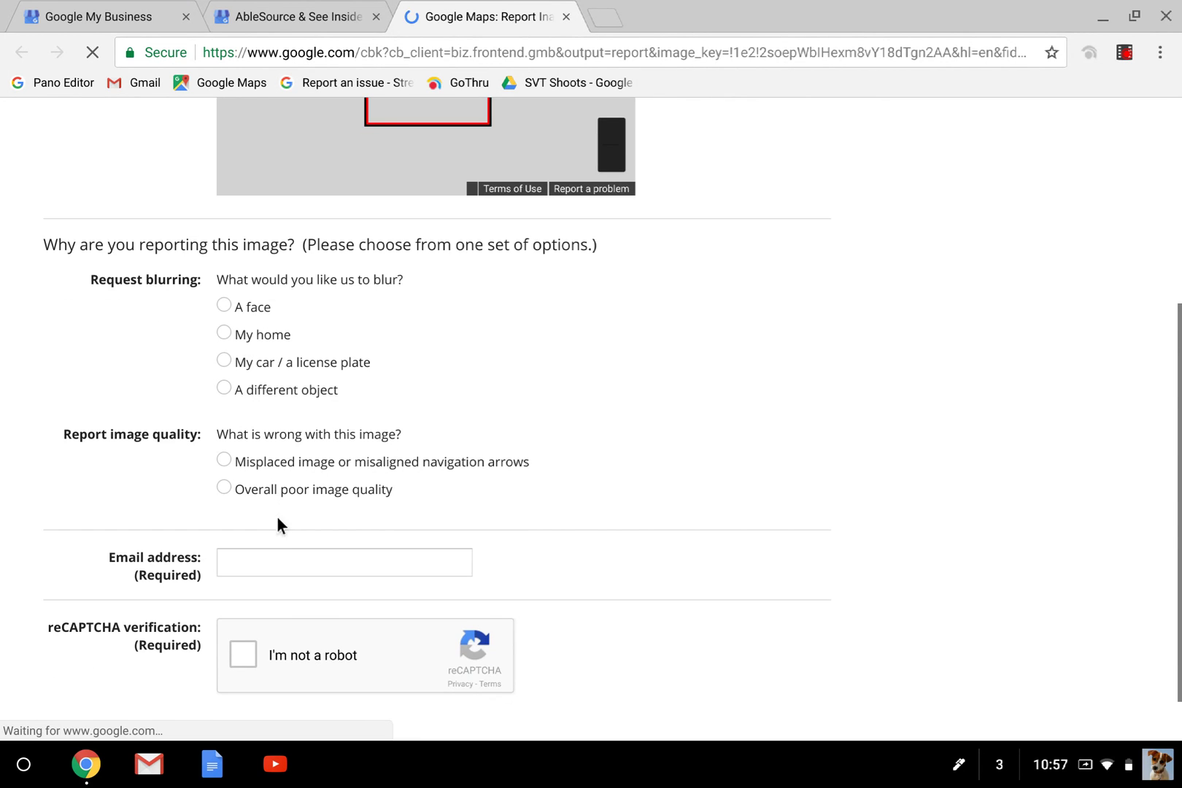
scroll(276, 525, down, 2)
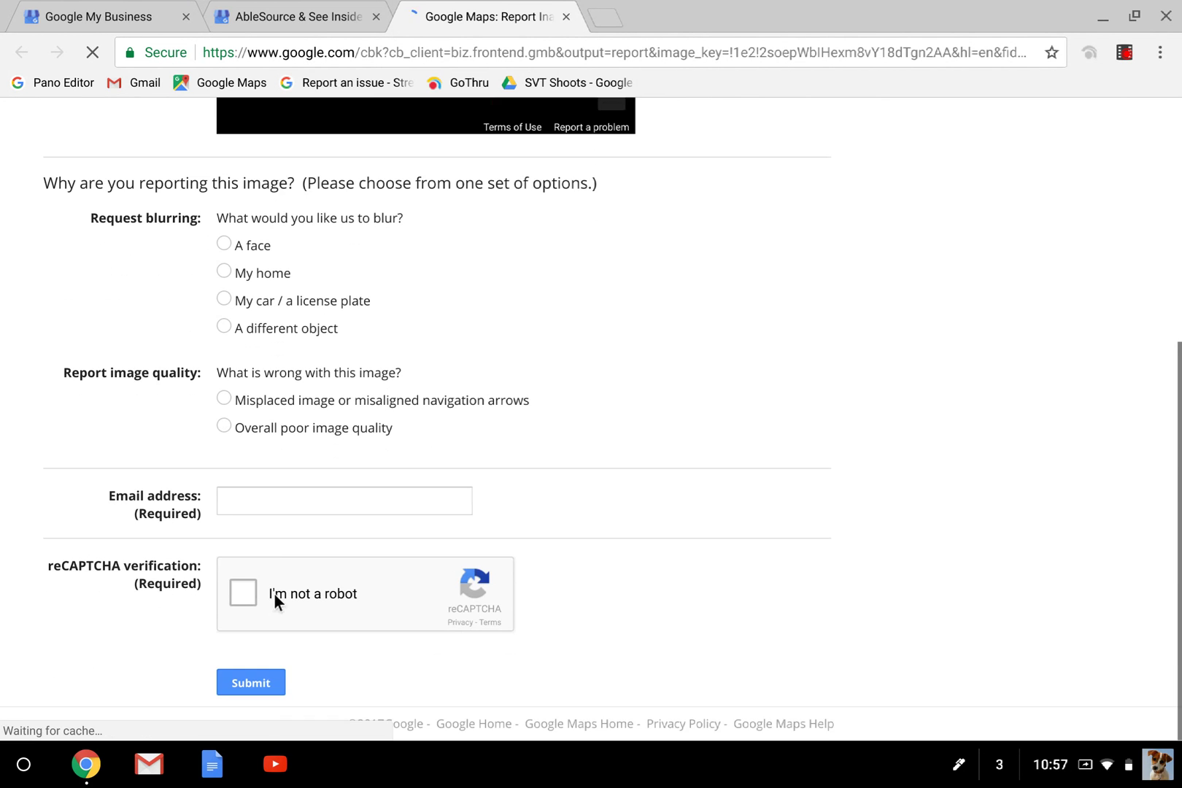